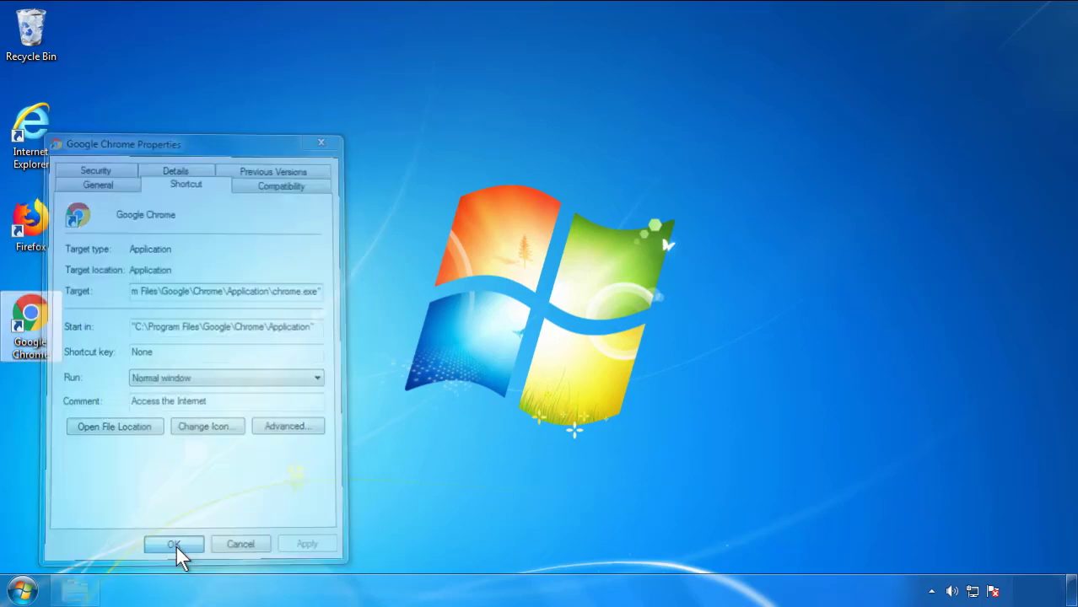
- Close the Chrome shortcut's Properties after confirming its target is chrome.exe
left_click(23, 589)
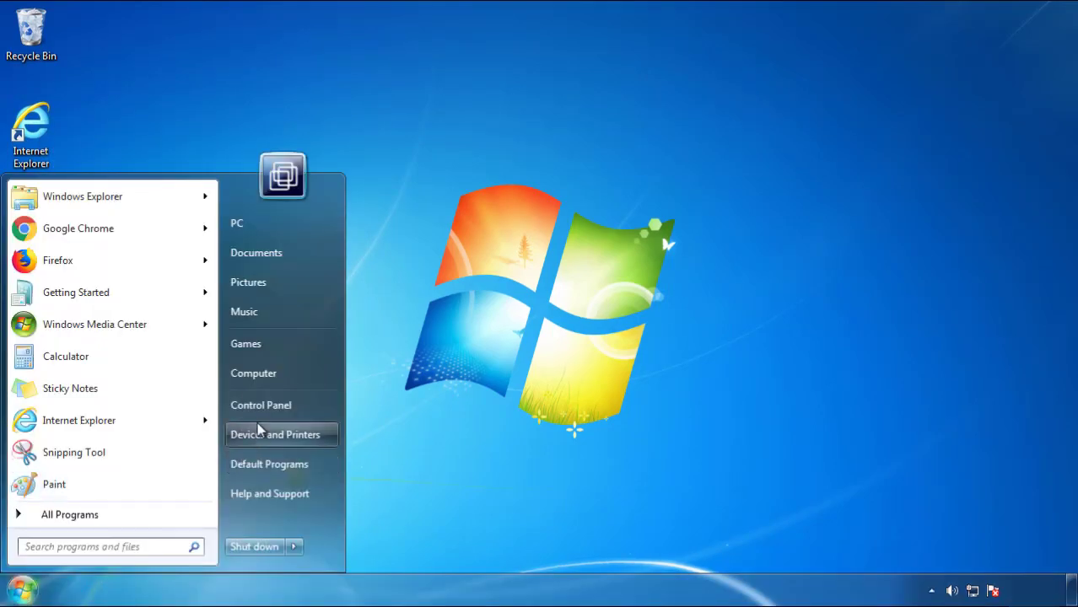
- Open Control Panel's installed programs list, sorted by Installed On with newest first
left_click(269, 403)
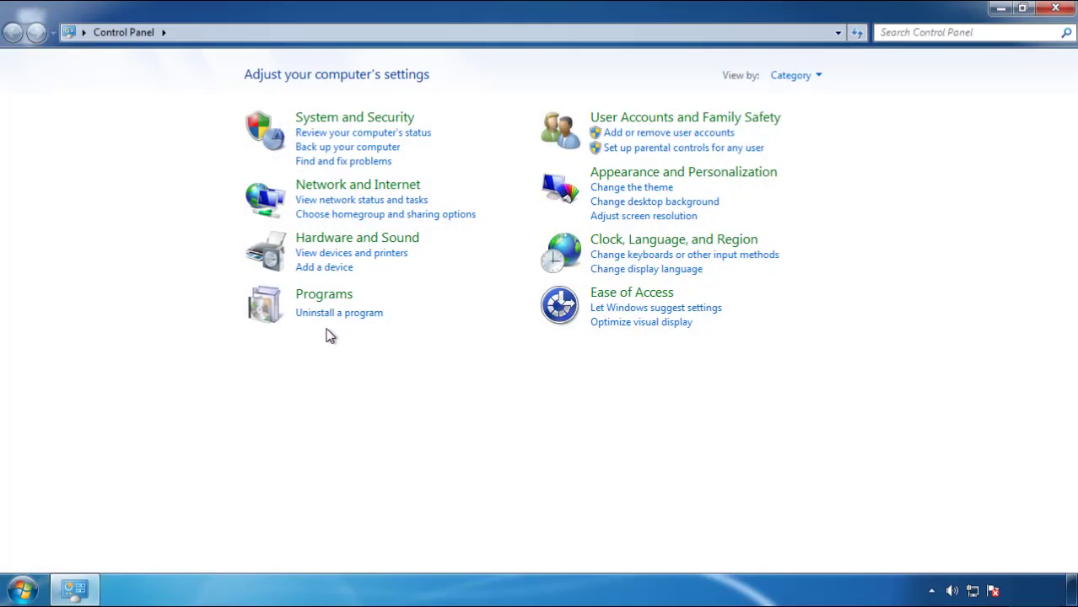
left_click(336, 315)
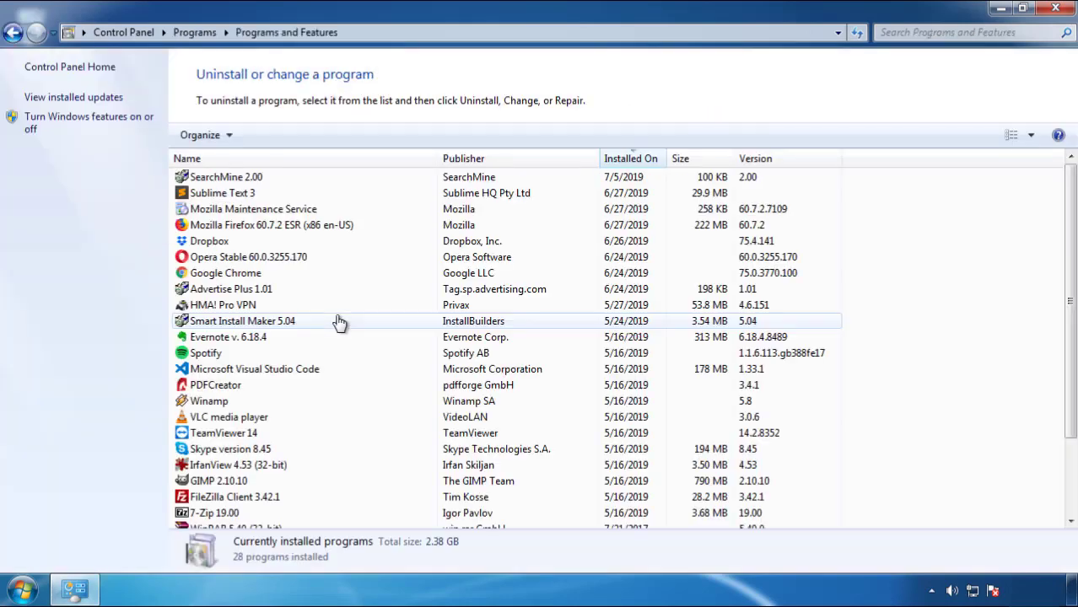
left_click(632, 159)
left_click(628, 162)
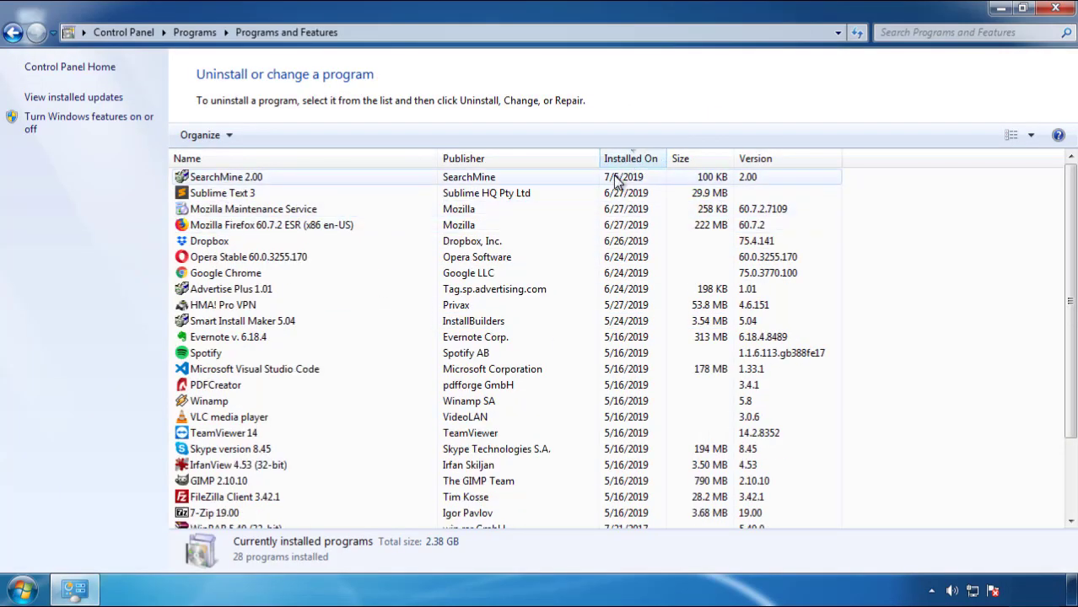
- Uninstall SearchMine 2.00, finish the uninstaller, and close Programs and Features
left_click(225, 179)
left_click(269, 136)
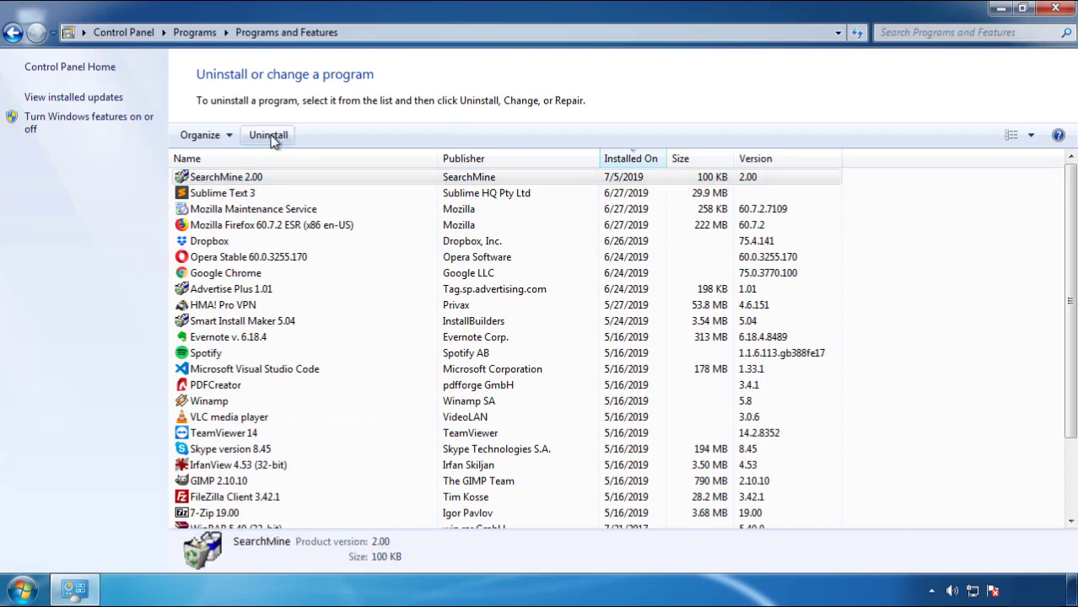
left_click(626, 444)
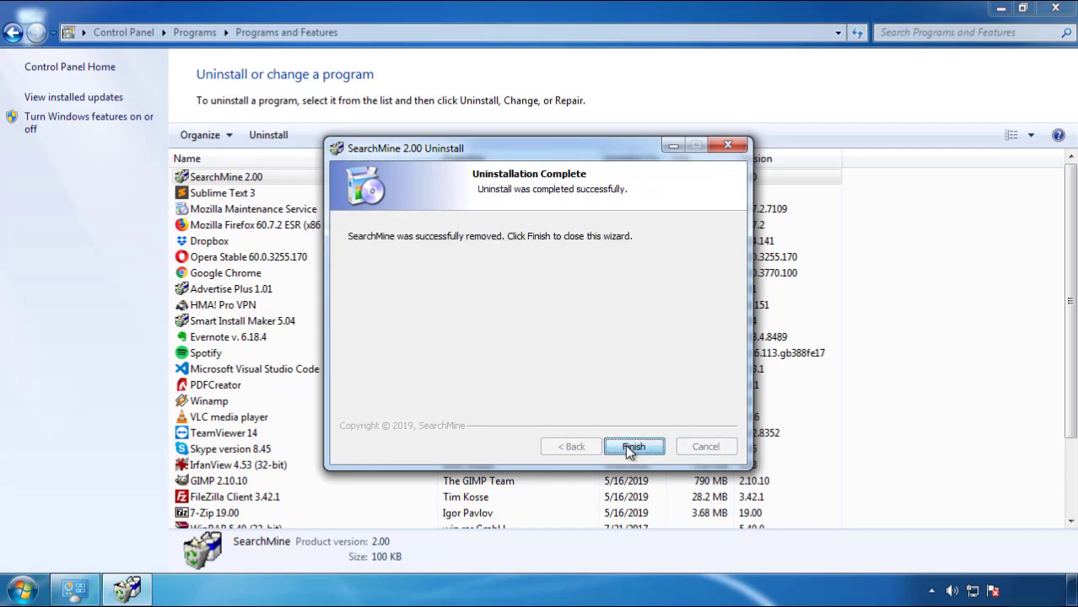
left_click(625, 447)
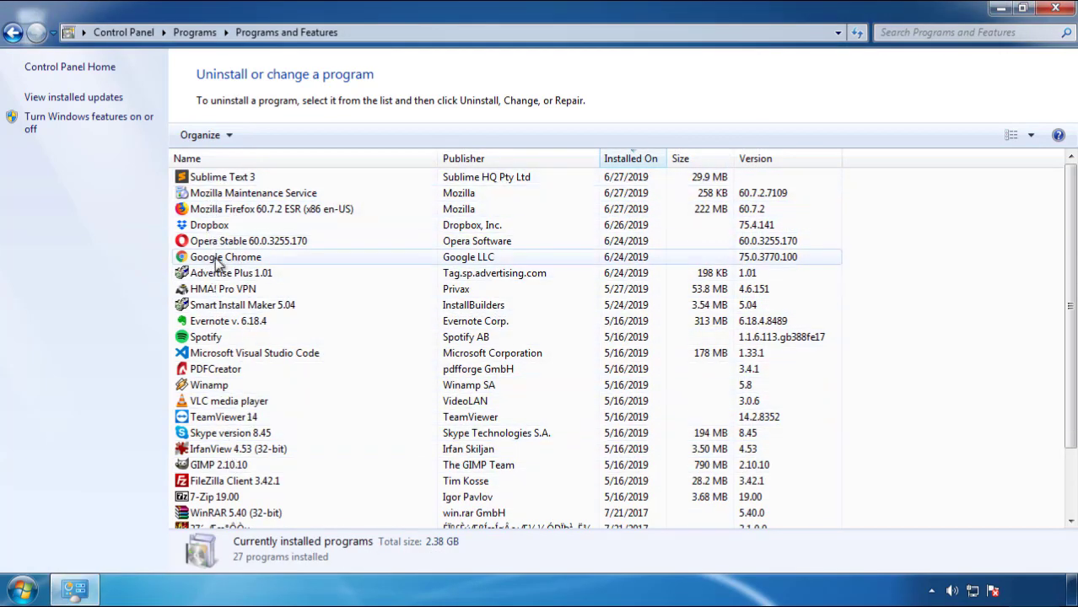
left_click(1057, 11)
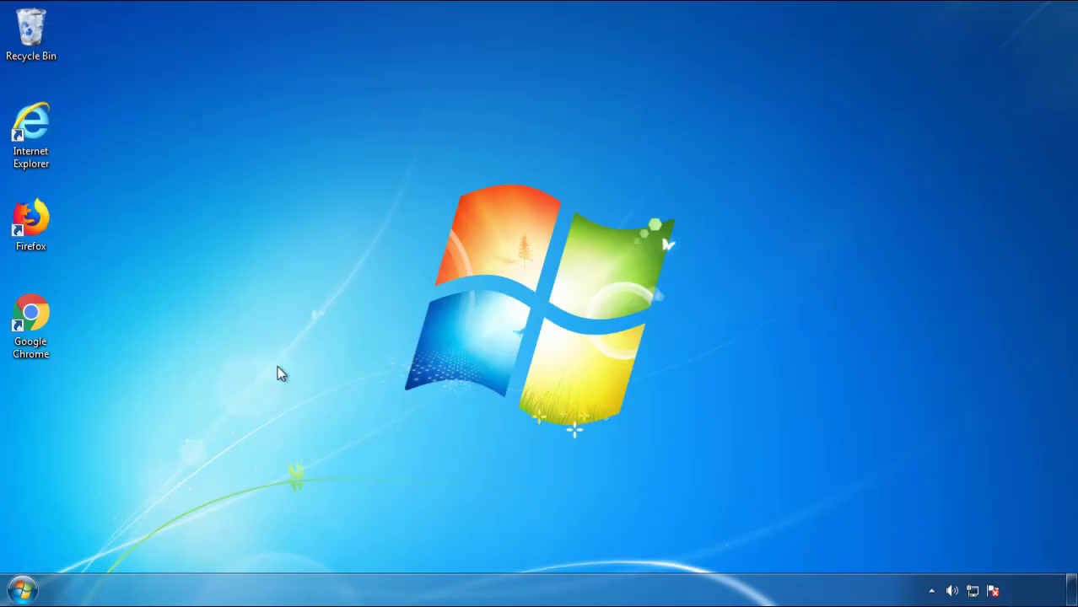
- Restart Windows and pick Safe Mode from the F8 boot menu
left_click(19, 595)
left_click(291, 550)
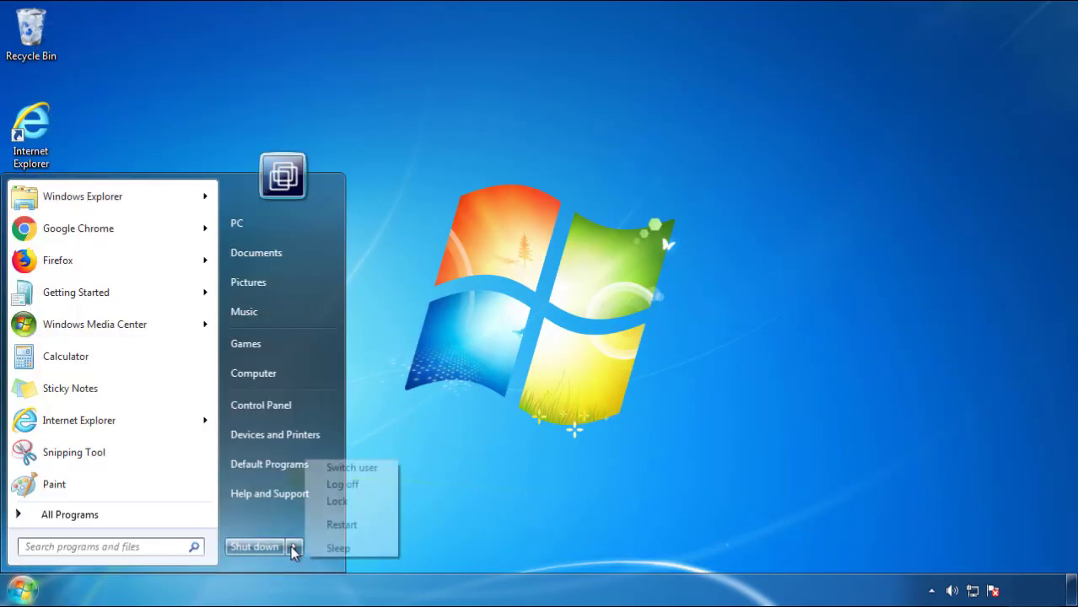
left_click(563, 461)
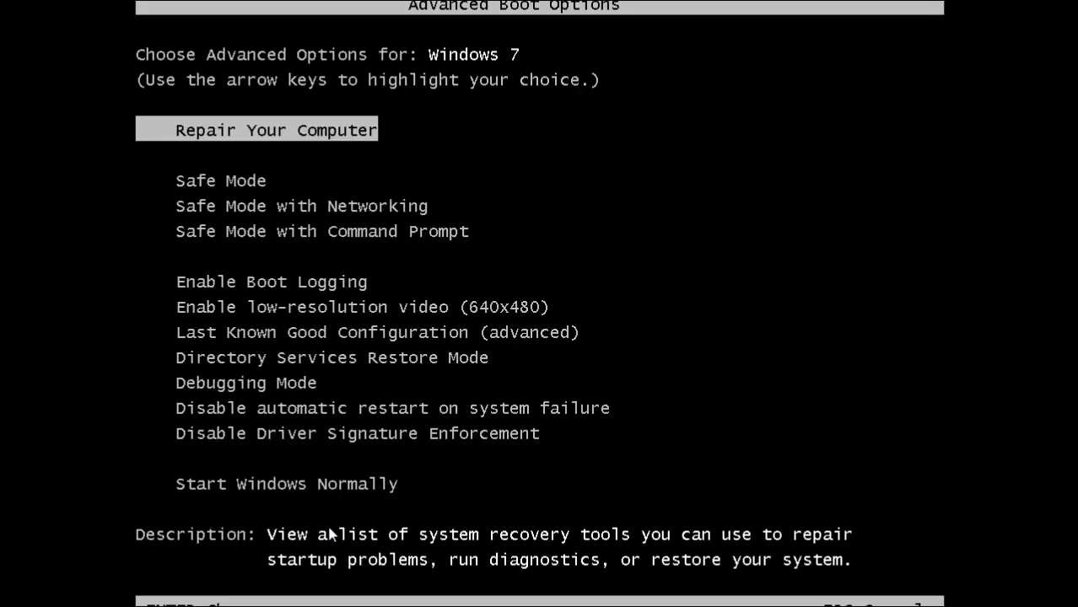
key("Down")
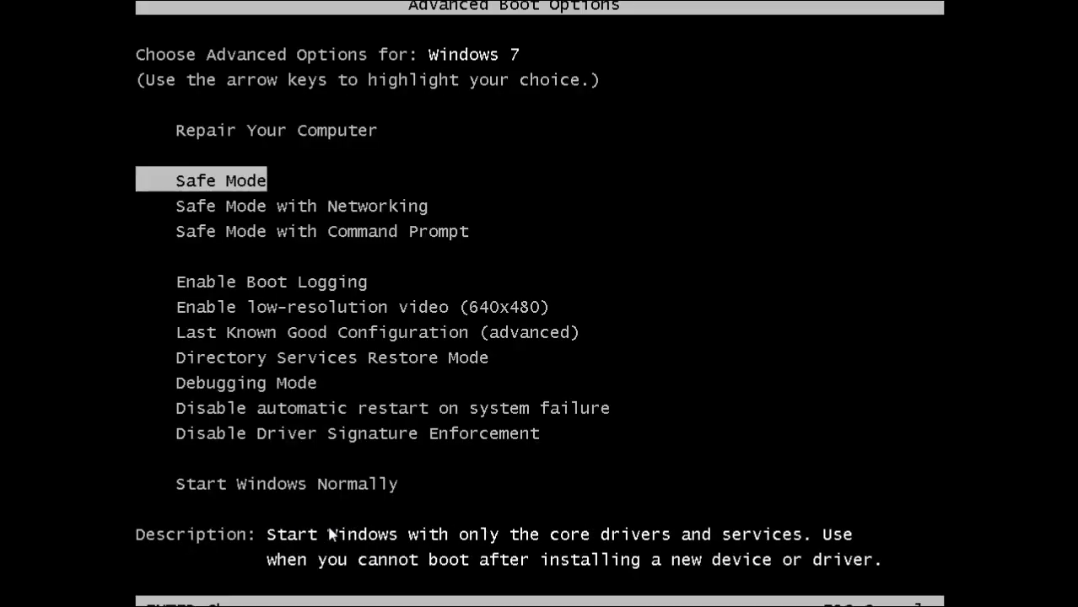
key("Return")
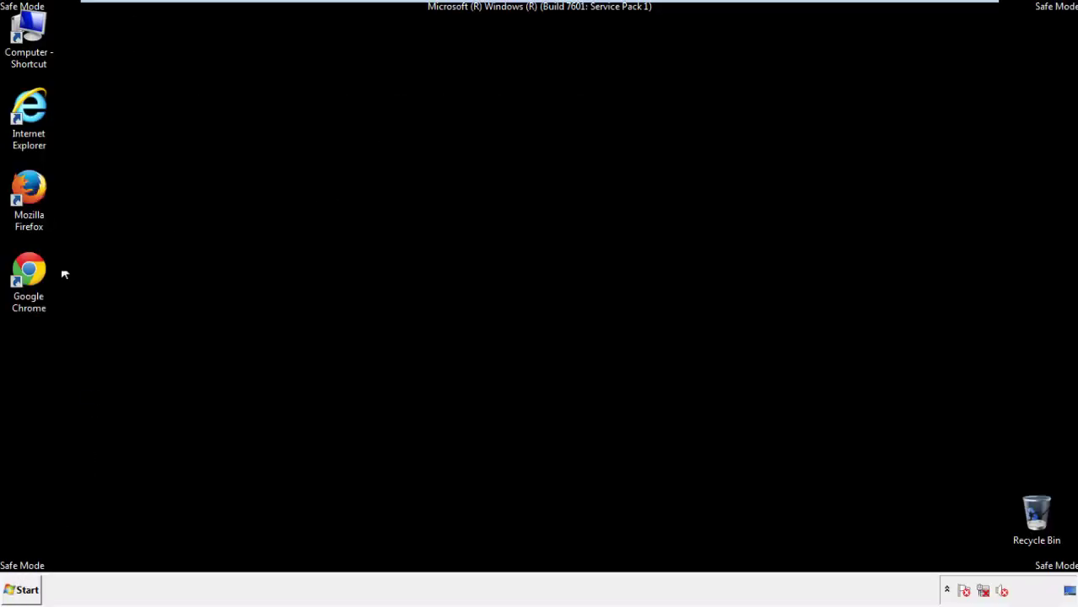
- Launch Firefox, decline the default-browser prompt, and keep the menu bar visible
double_click(38, 196)
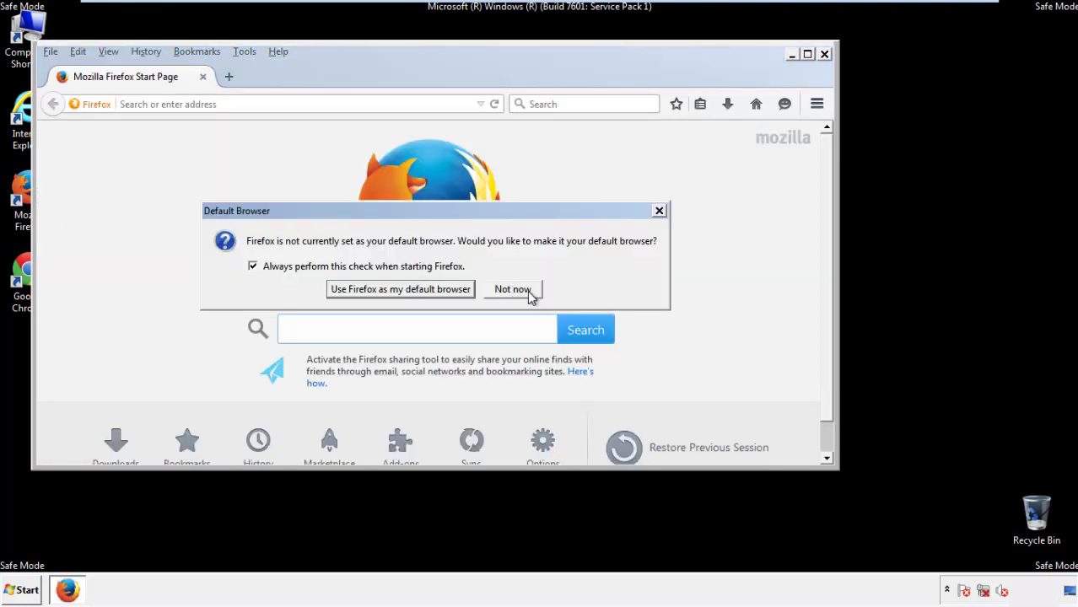
left_click(523, 289)
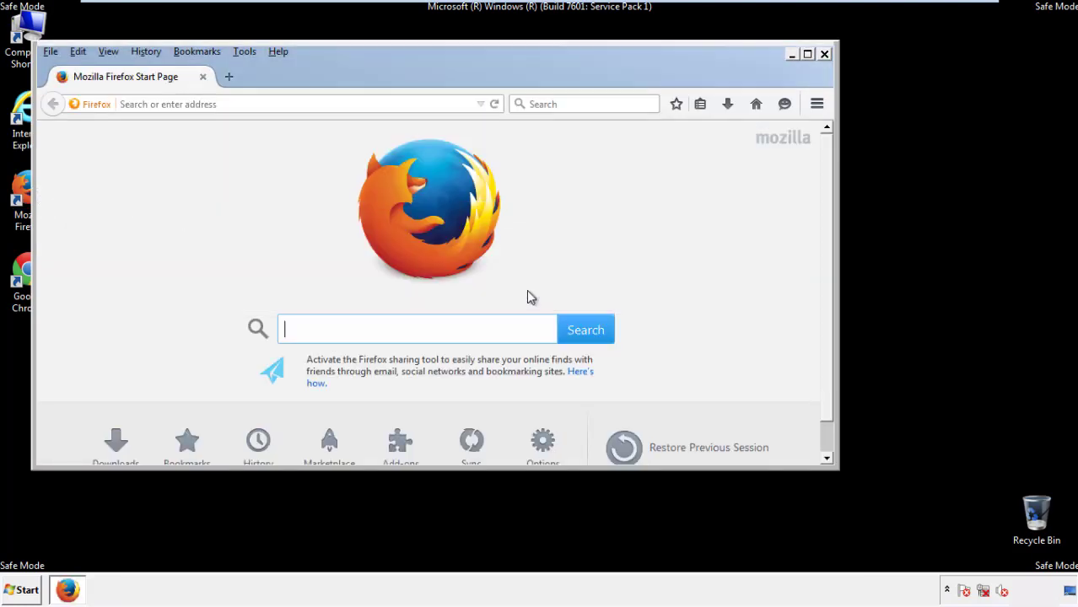
right_click(333, 76)
left_click(361, 127)
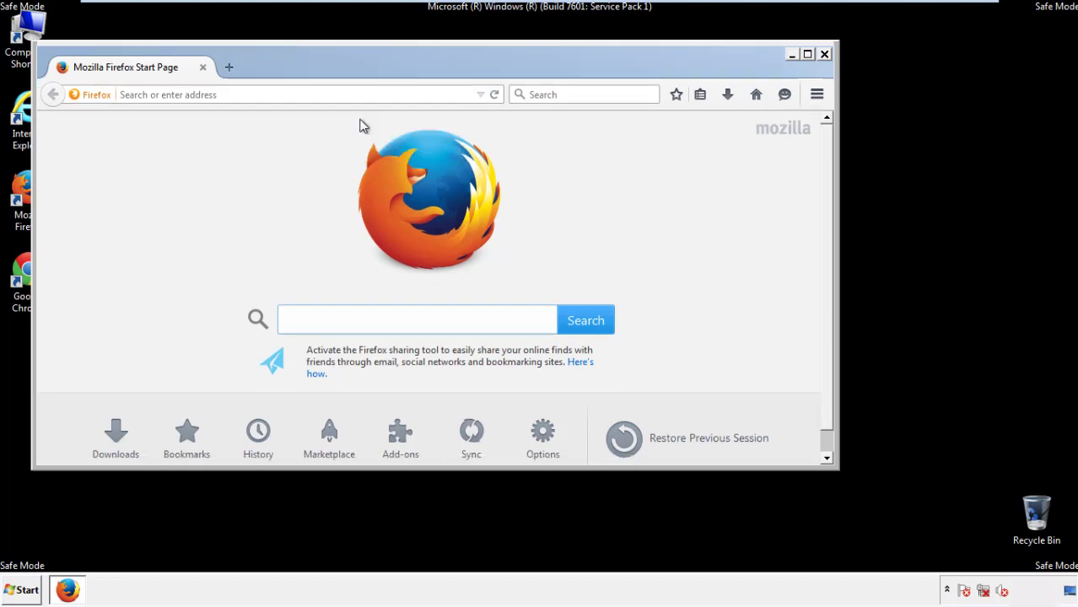
right_click(339, 70)
left_click(354, 130)
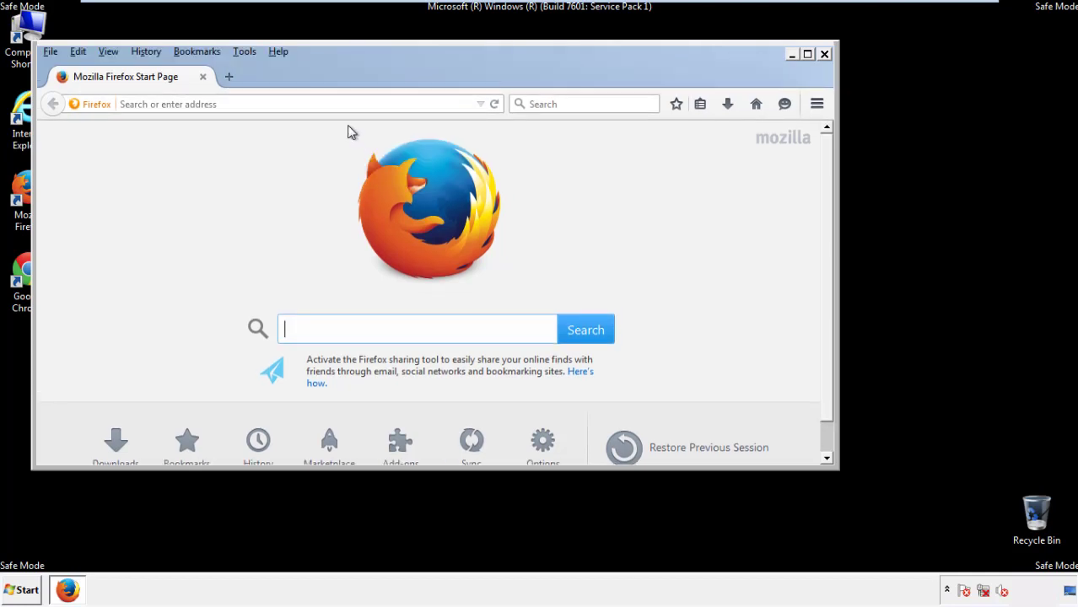
- Clear Firefox's recent history for the Everything time range with all boxes ticked
left_click(150, 52)
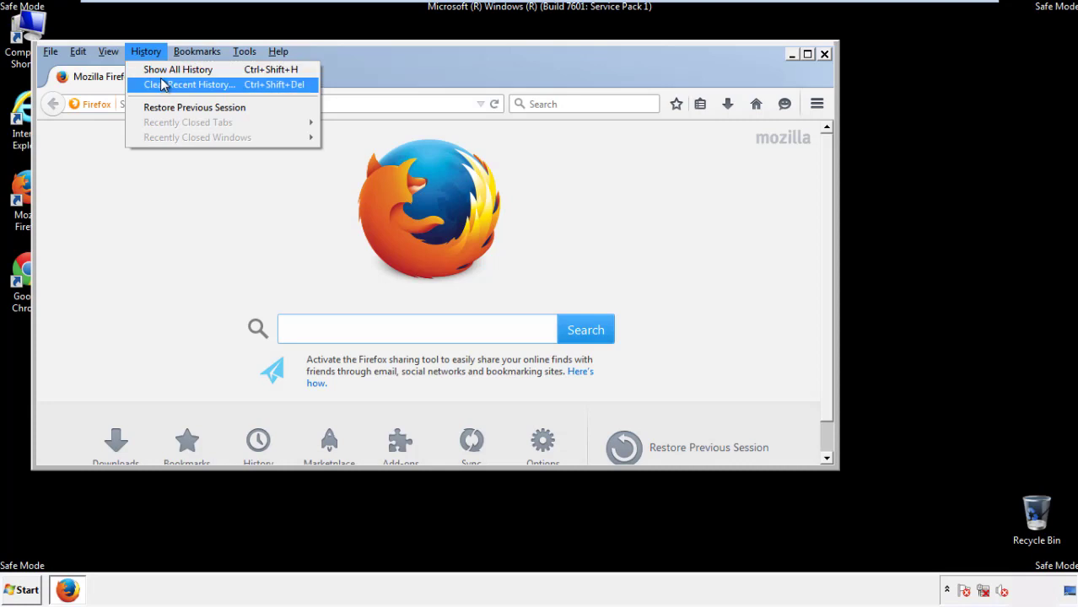
left_click(164, 84)
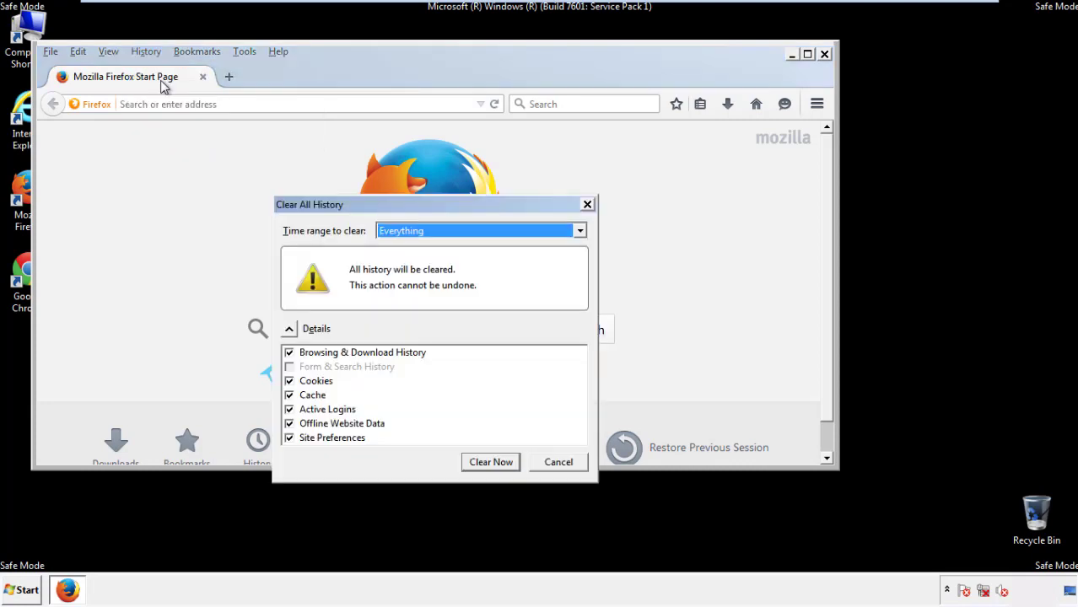
left_click(396, 231)
left_click(405, 317)
left_click(289, 424)
left_click(289, 423)
left_click(290, 439)
left_click(289, 440)
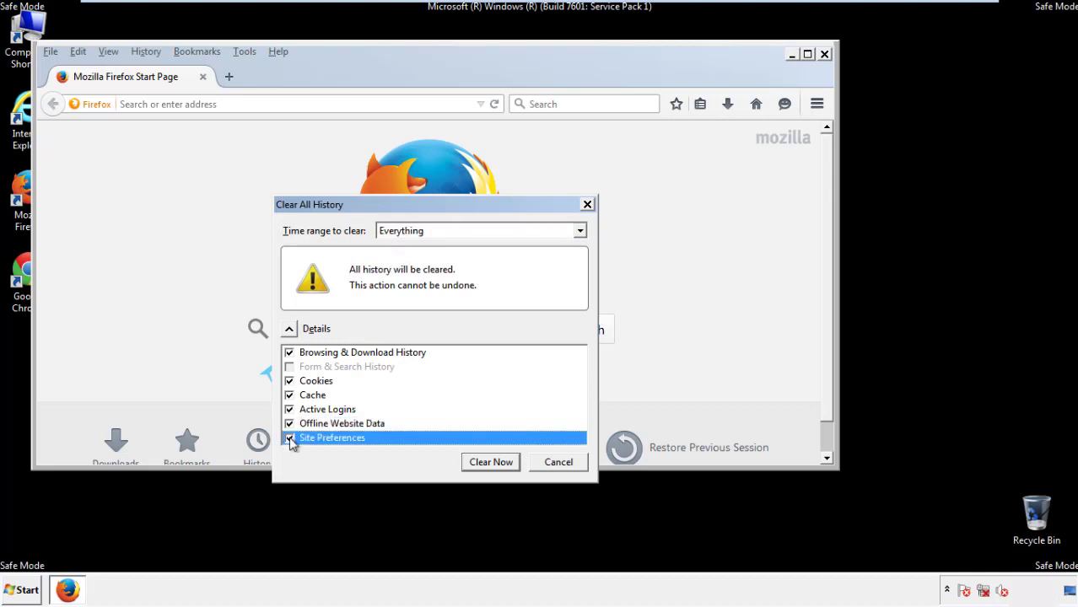
left_click(490, 464)
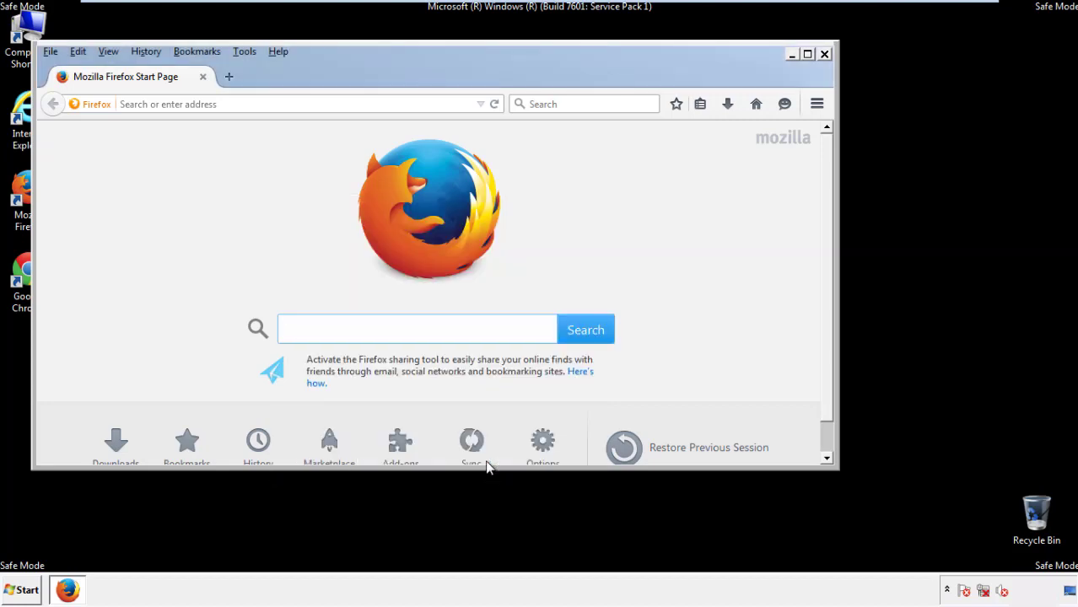
- Refresh Firefox from Troubleshooting Information, saving old data to the desktop
left_click(279, 52)
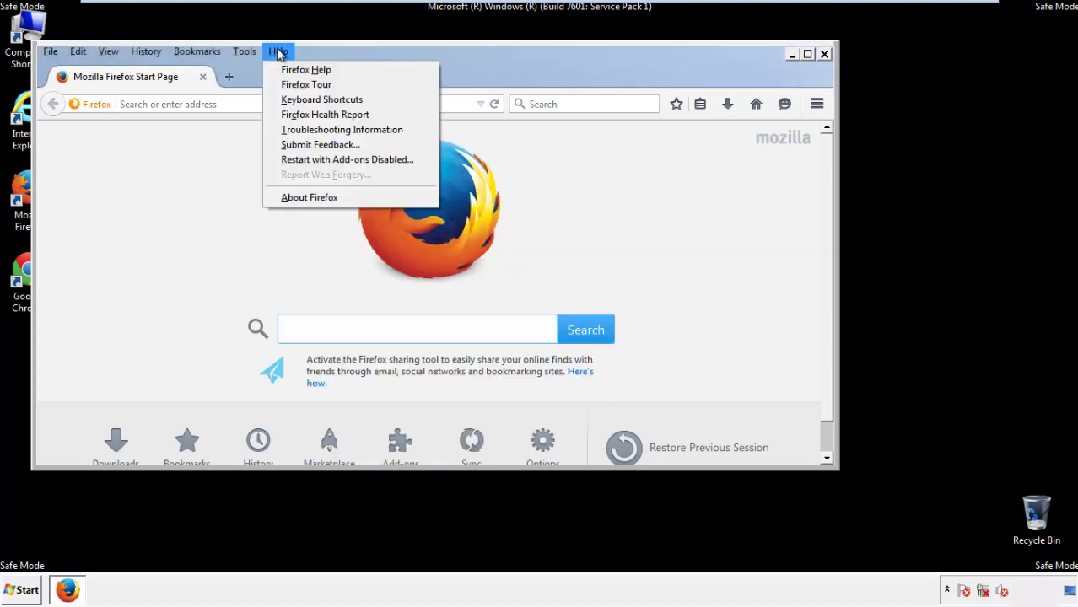
left_click(313, 129)
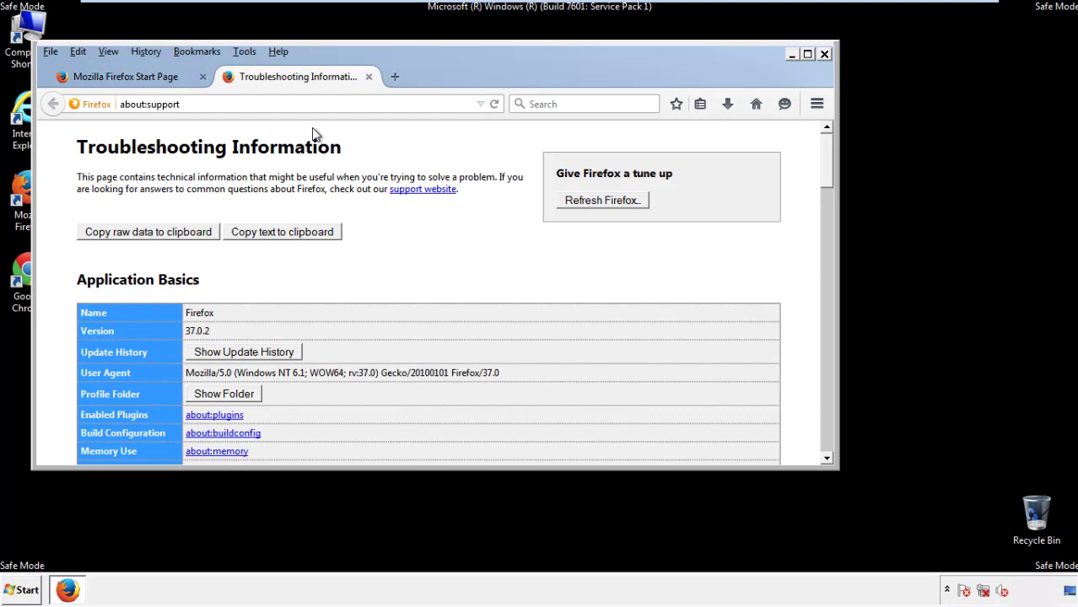
left_click(626, 202)
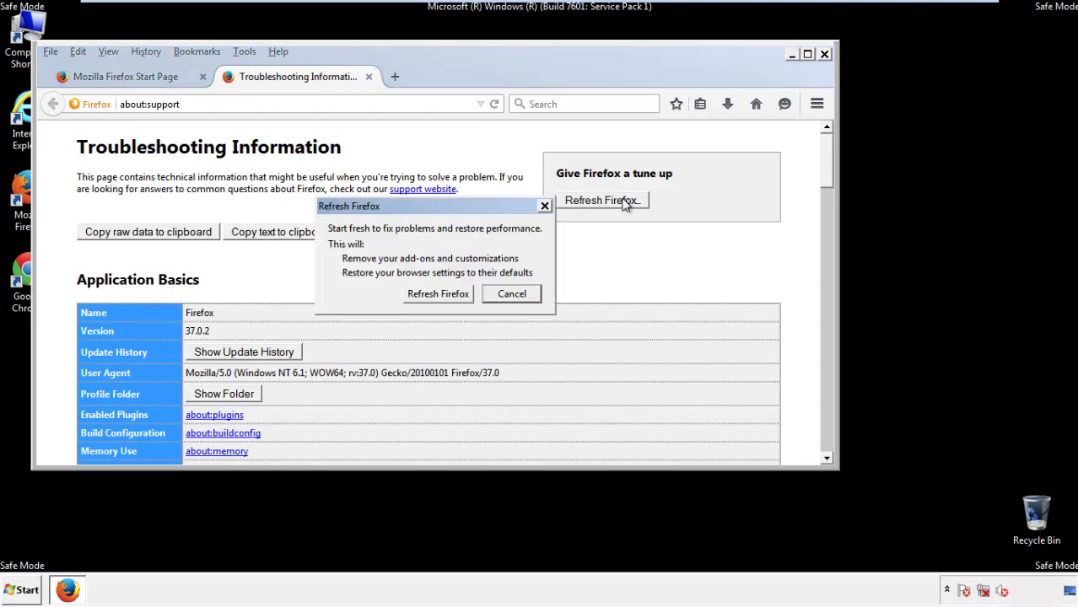
left_click(438, 293)
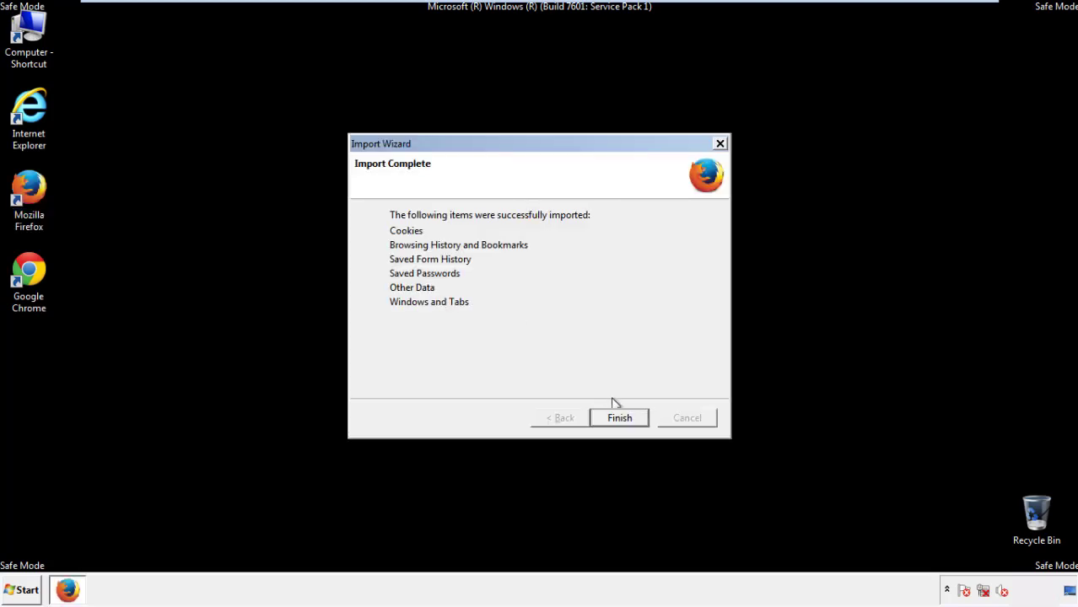
left_click(620, 418)
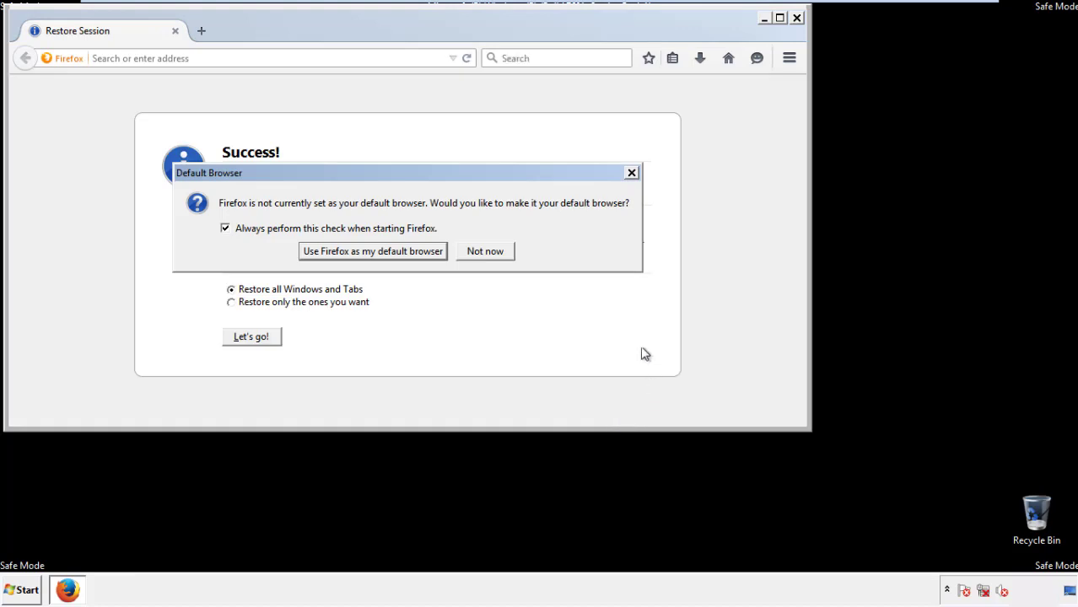
- Dismiss Firefox's default-browser prompt, close Firefox, and start Google Chrome
left_click(486, 253)
left_click(796, 18)
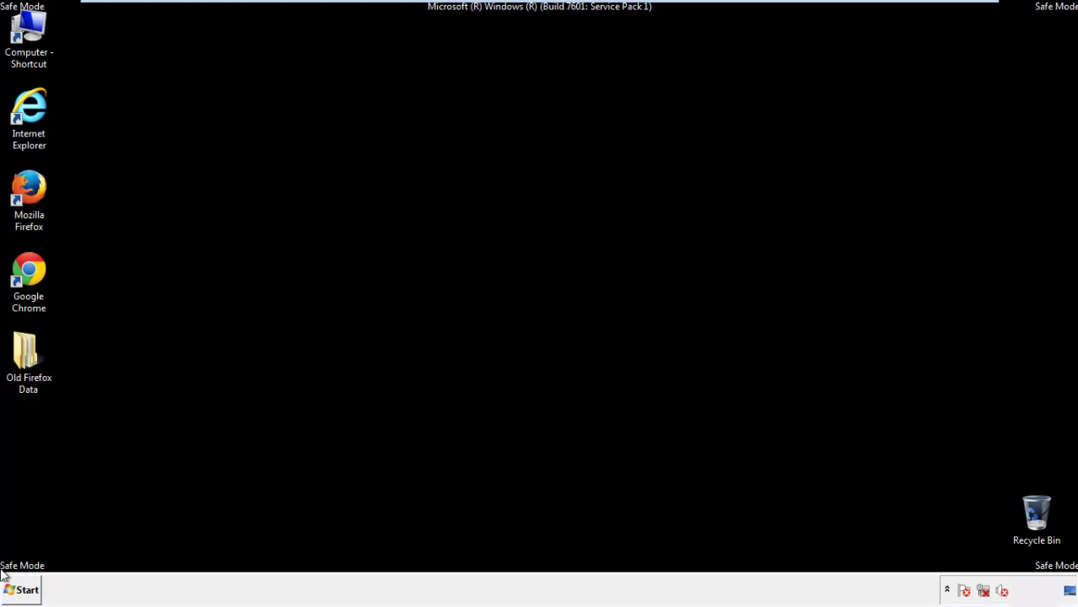
left_click(26, 269)
double_click(26, 268)
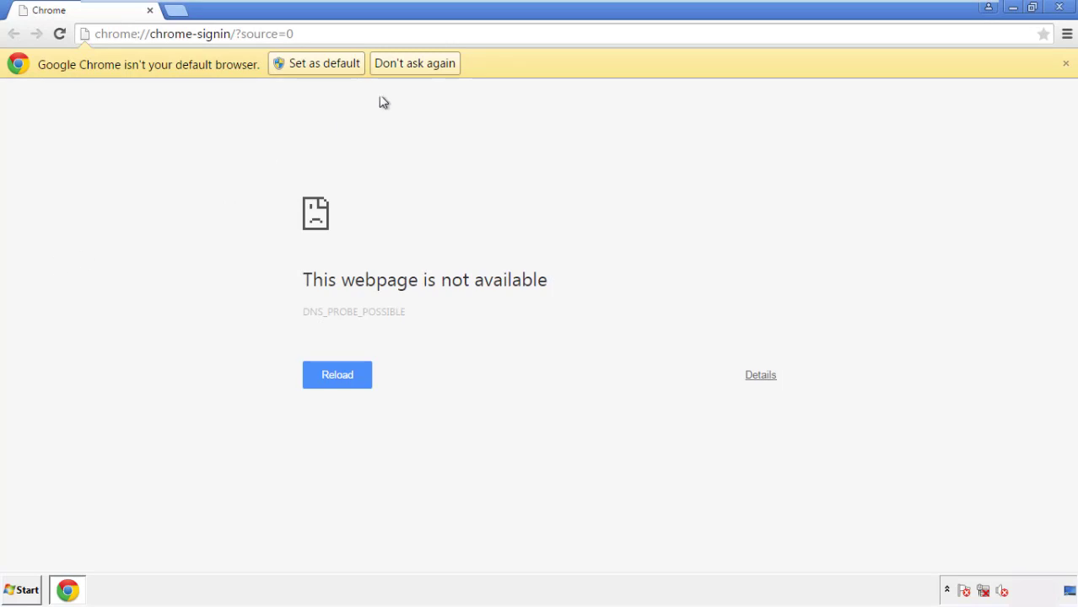
- Silence Chrome's default-browser prompt and open Clear browsing data from Settings > History
left_click(433, 66)
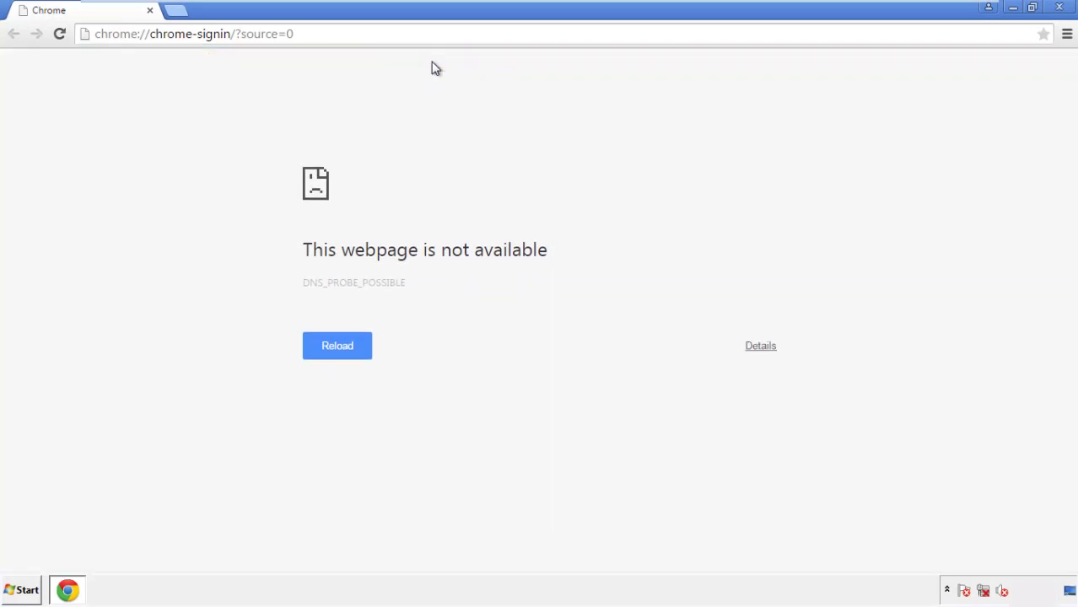
left_click(1067, 35)
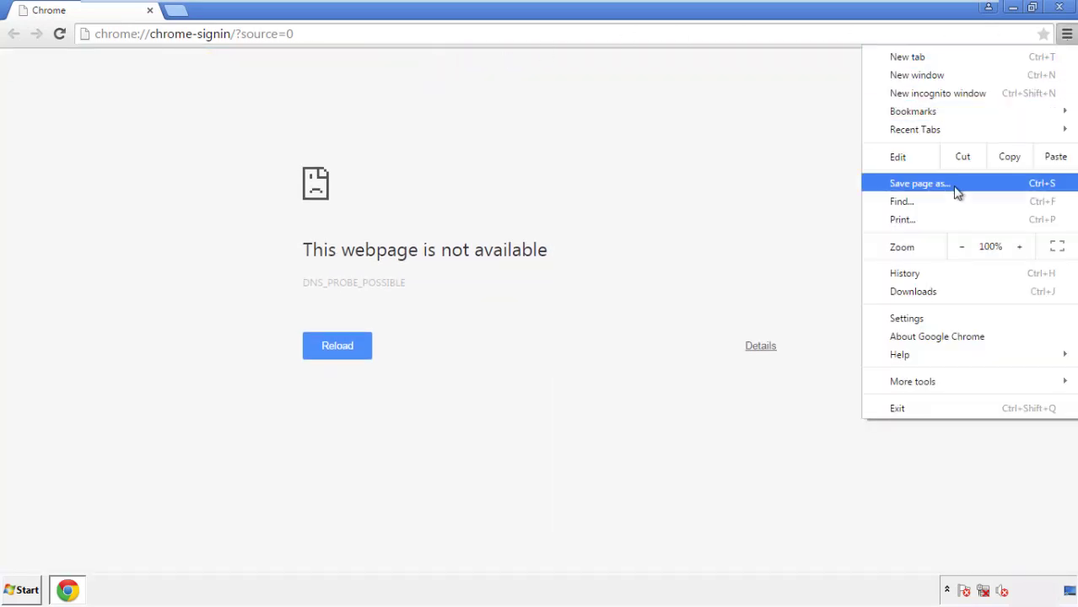
left_click(911, 318)
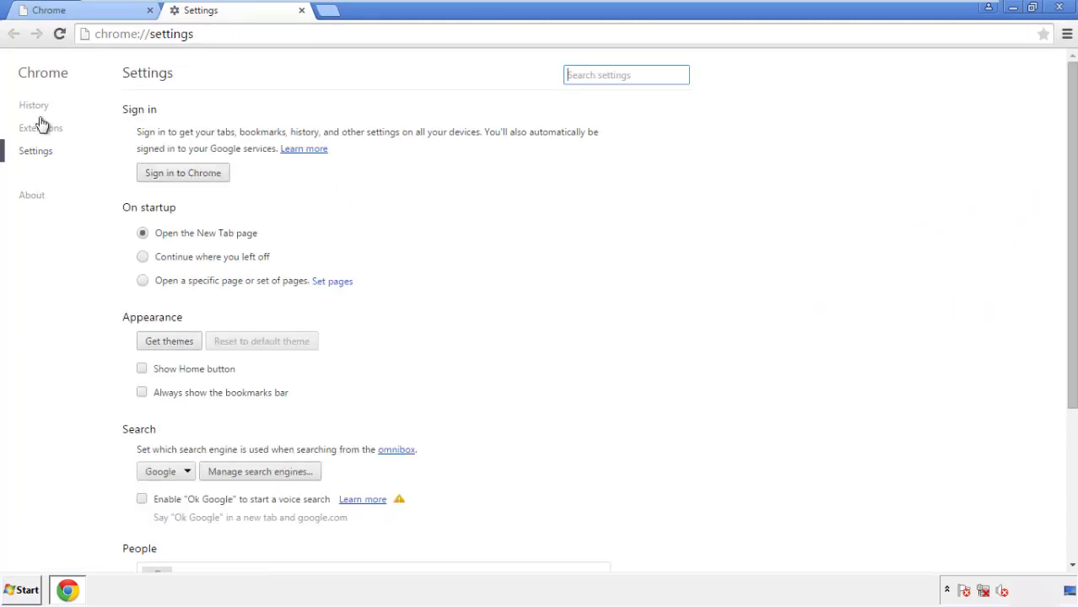
left_click(34, 106)
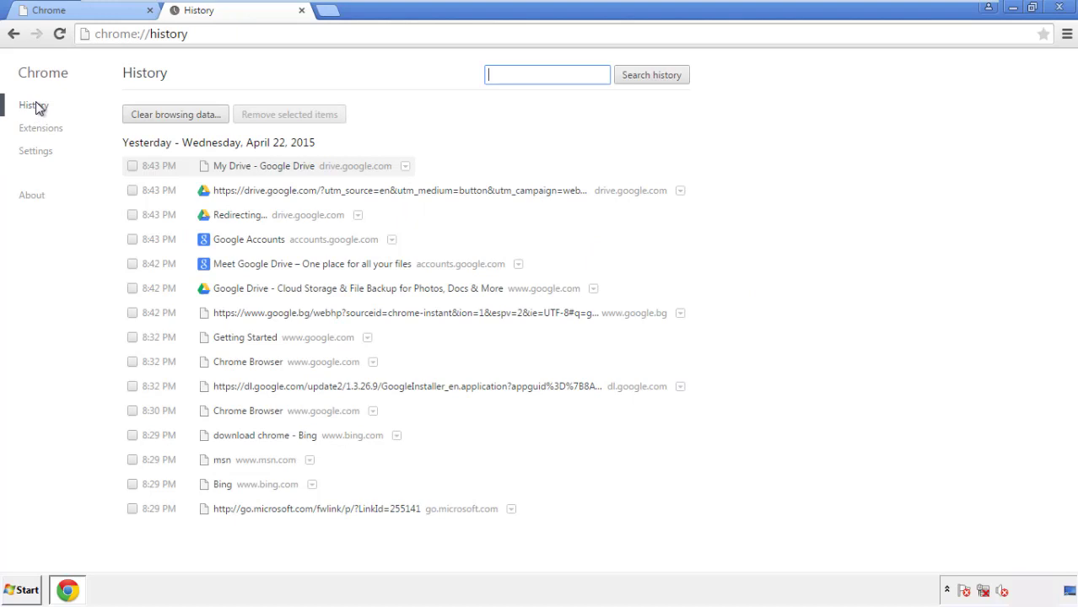
left_click(162, 116)
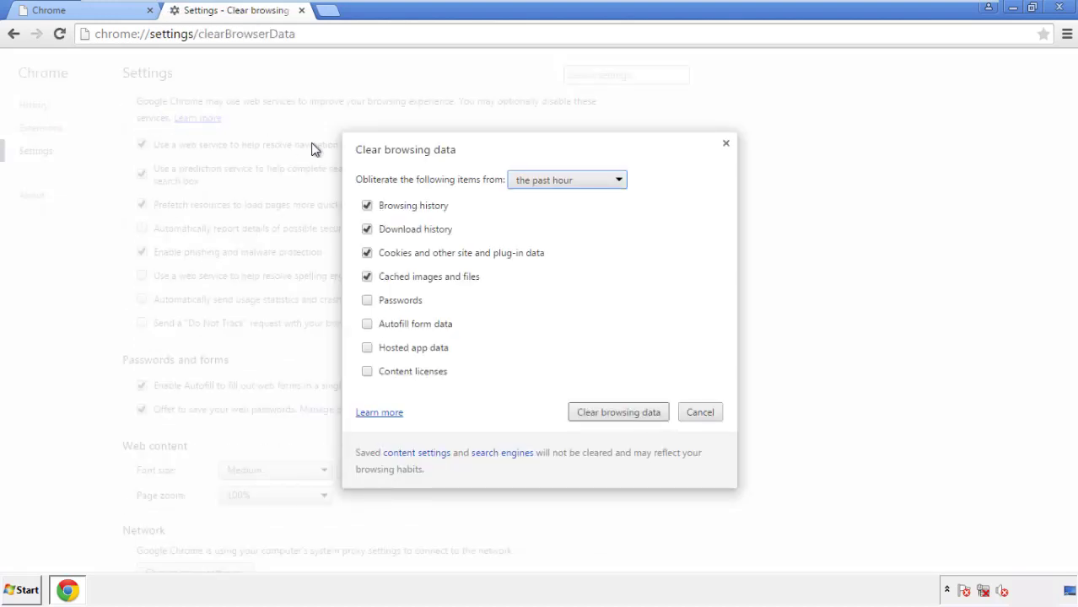
- Clear browsing data from the beginning of time, including autofill form data
left_click(543, 183)
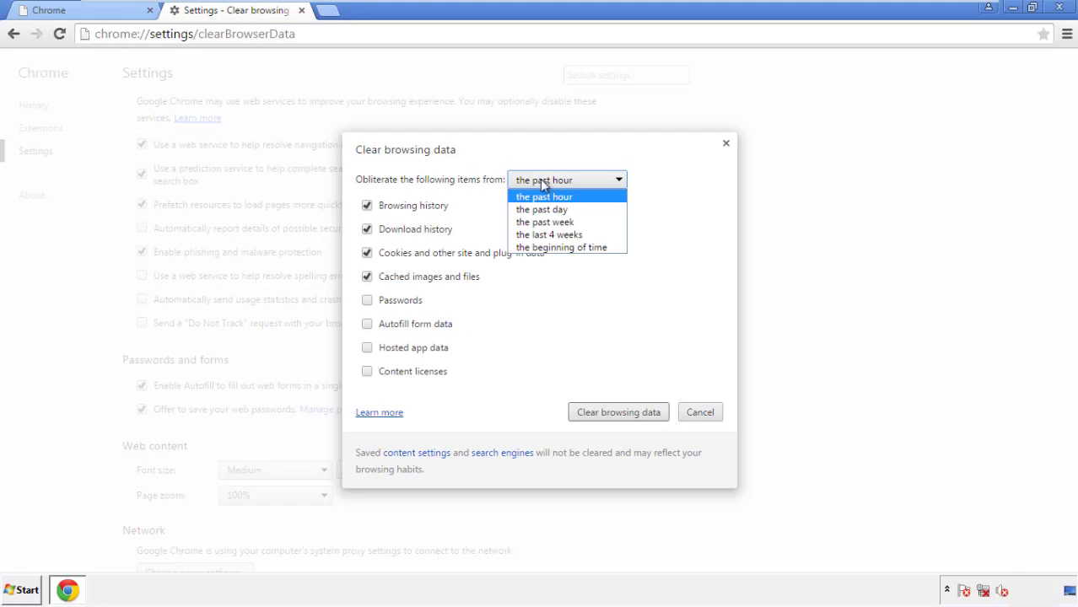
left_click(540, 249)
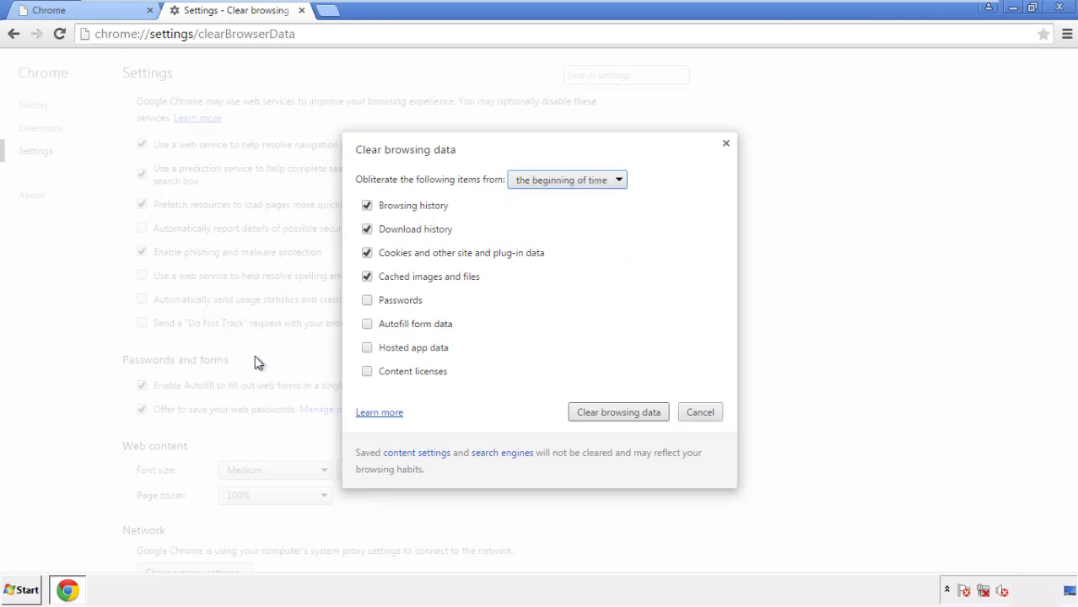
left_click(371, 326)
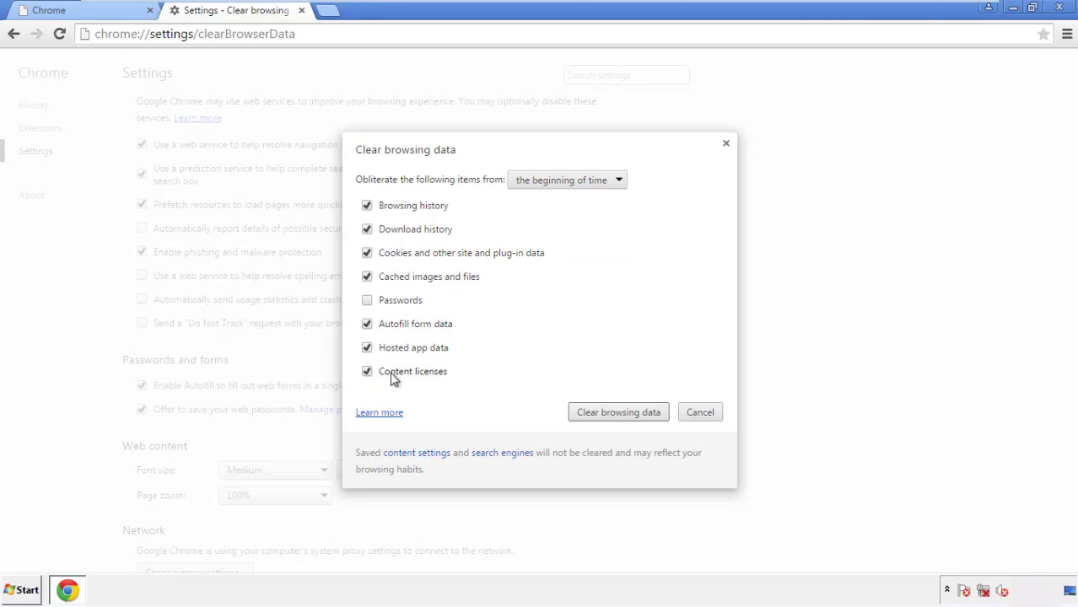
left_click(603, 415)
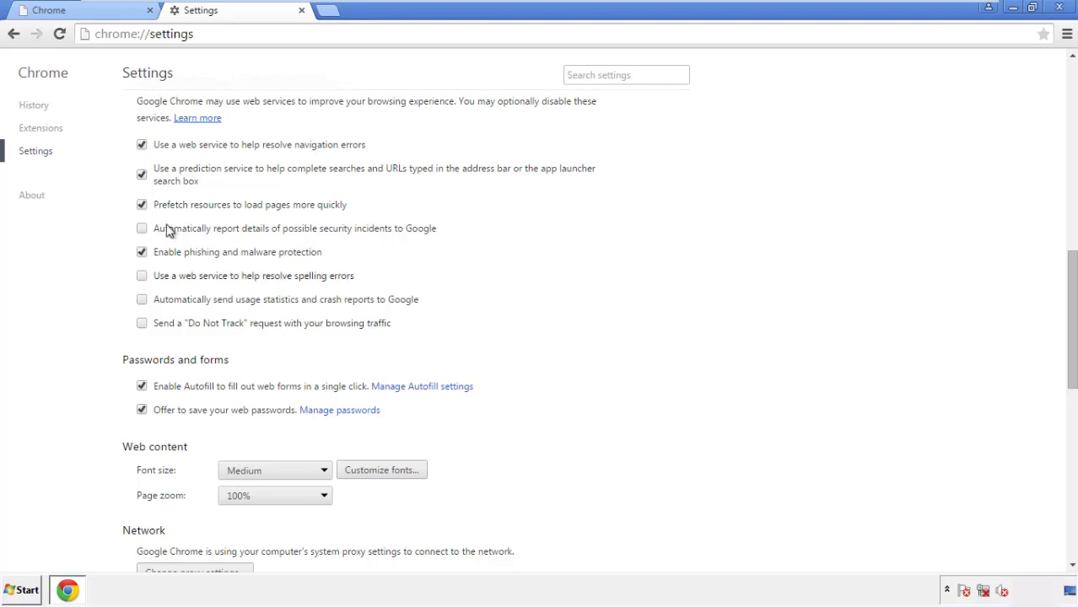
- Reset Chrome's settings to their defaults, then close Chrome
left_click_drag(1071, 269, 1068, 450)
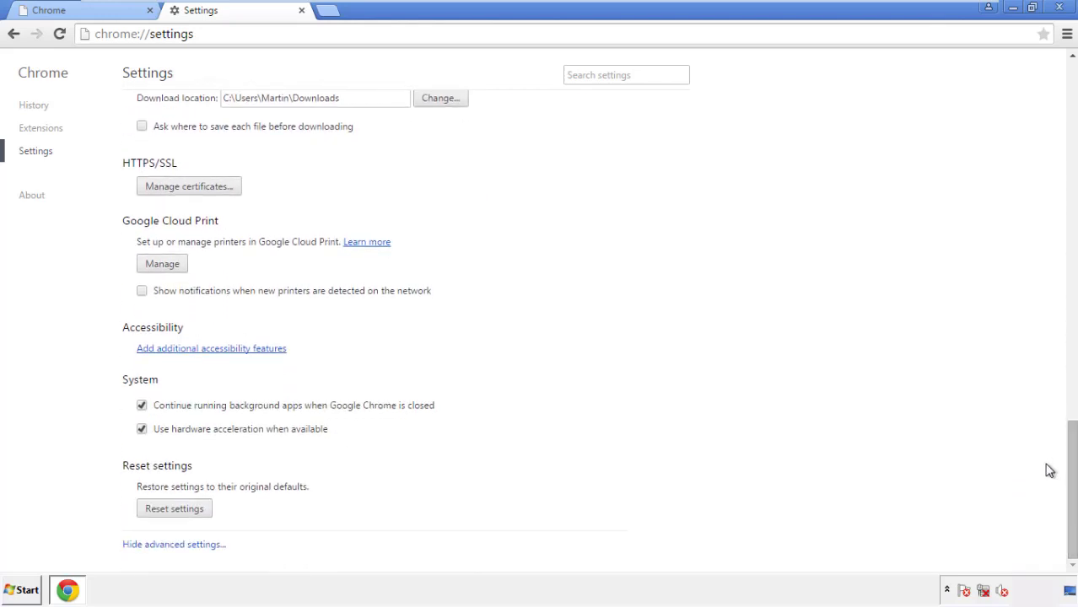
left_click(173, 509)
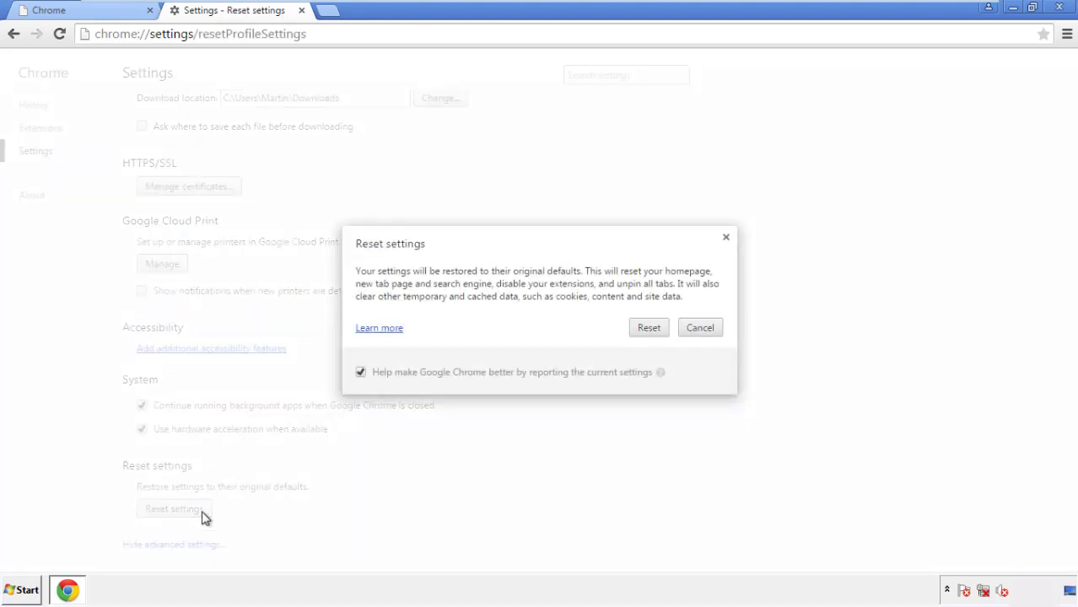
left_click(649, 328)
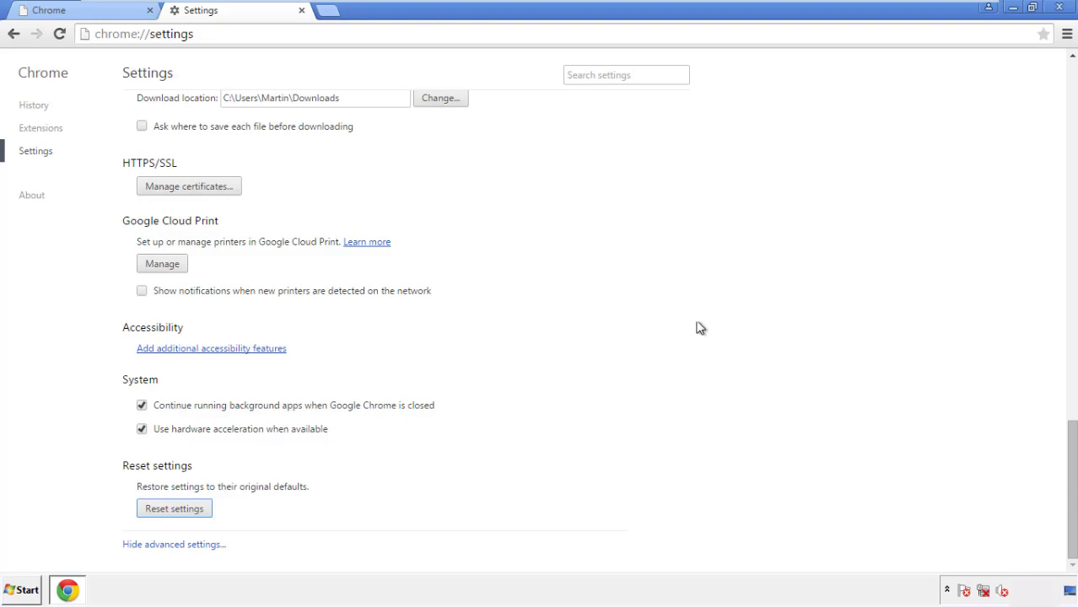
left_click(1059, 7)
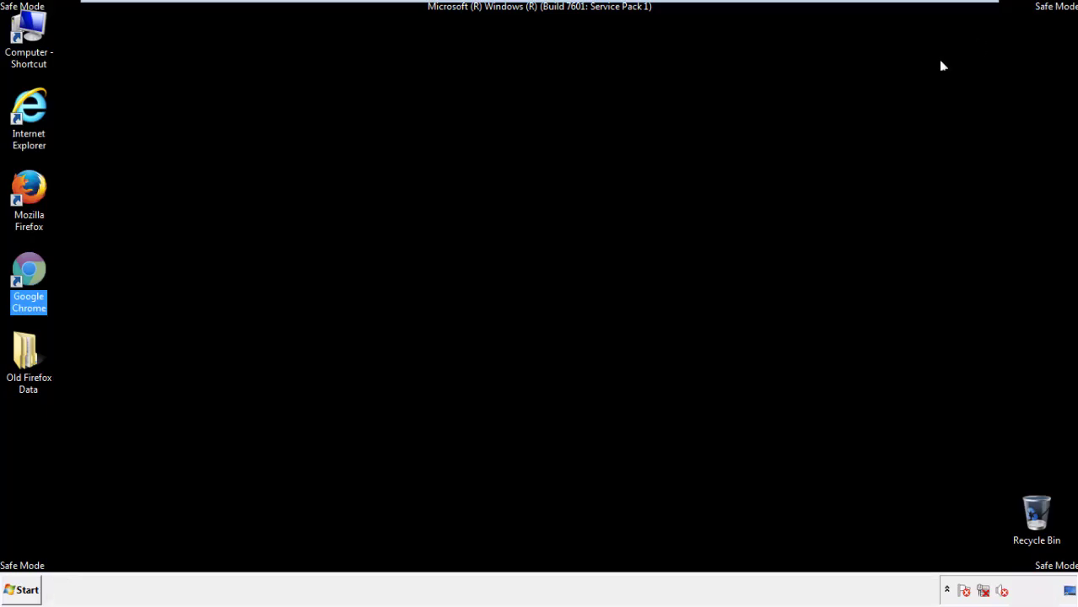
left_click(581, 272)
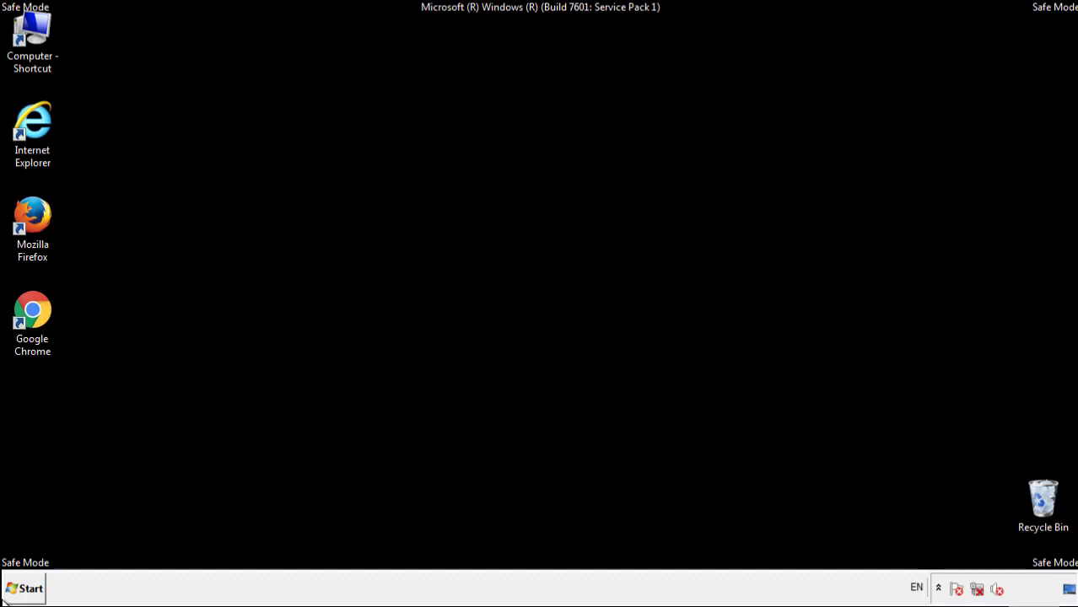
- Launch Firefox, remove Search Mine in the Add-ons Manager, and close Firefox
double_click(41, 209)
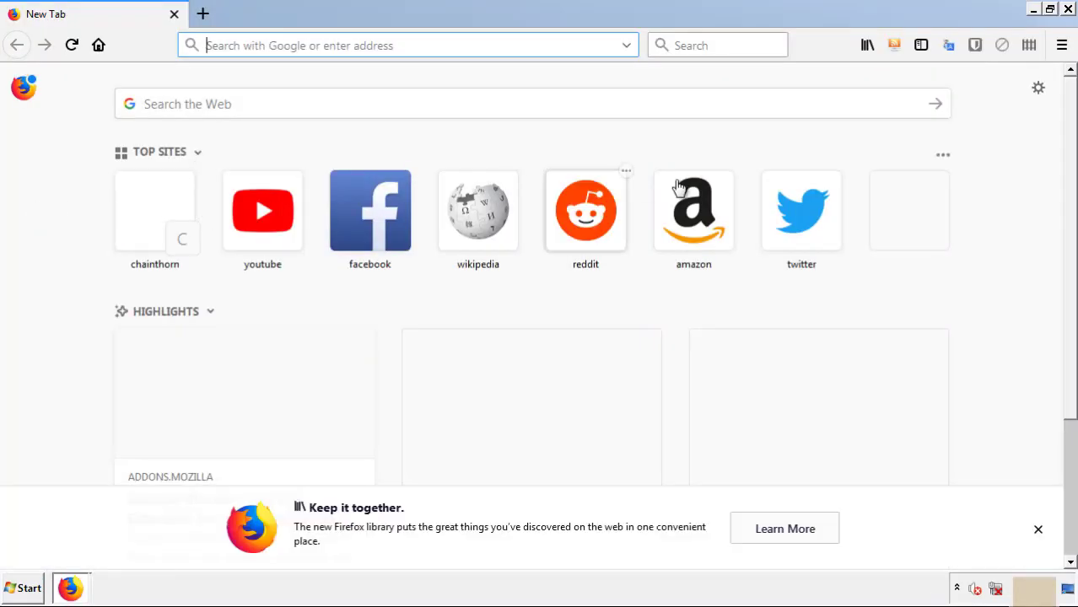
left_click(1061, 45)
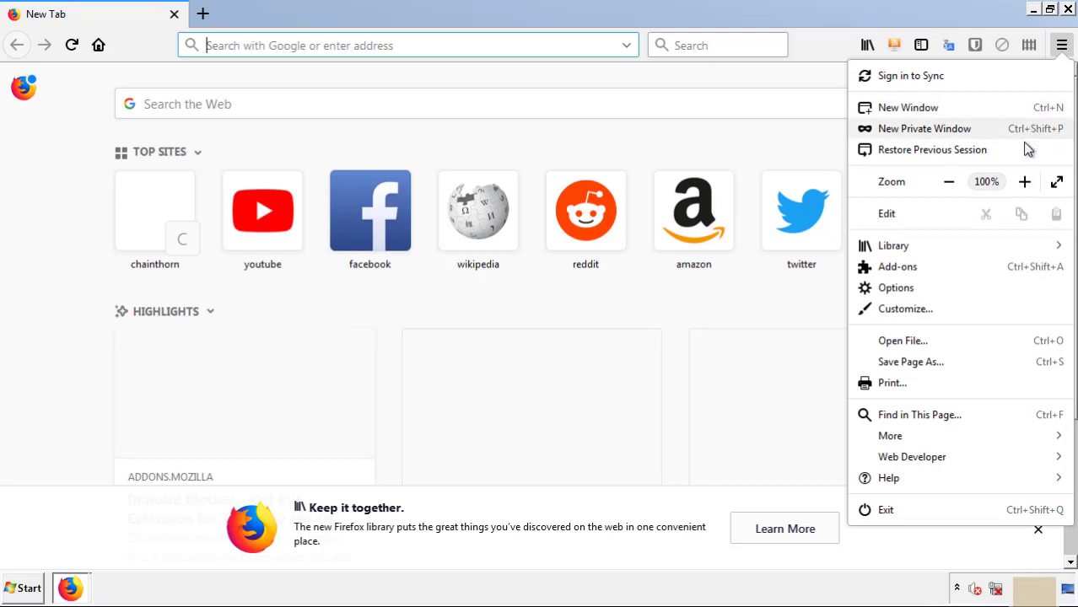
left_click(995, 274)
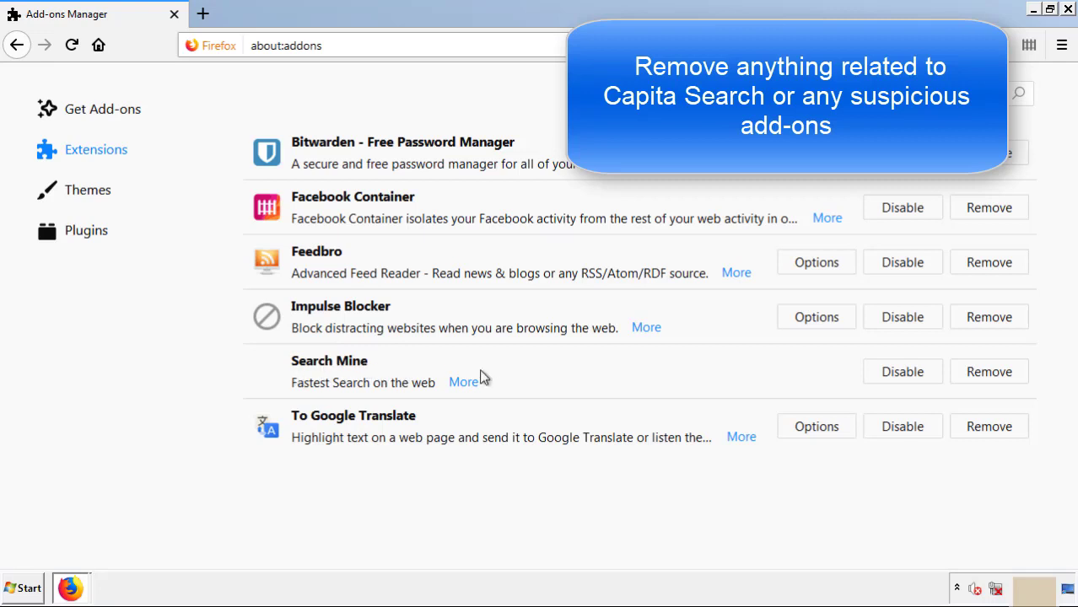
left_click(986, 377)
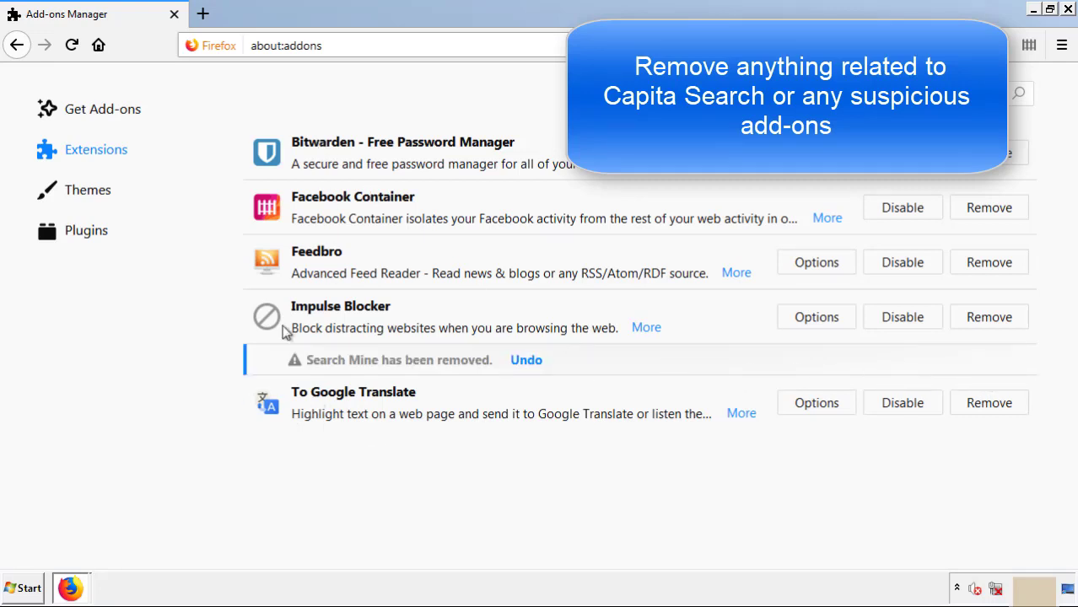
left_click(1068, 10)
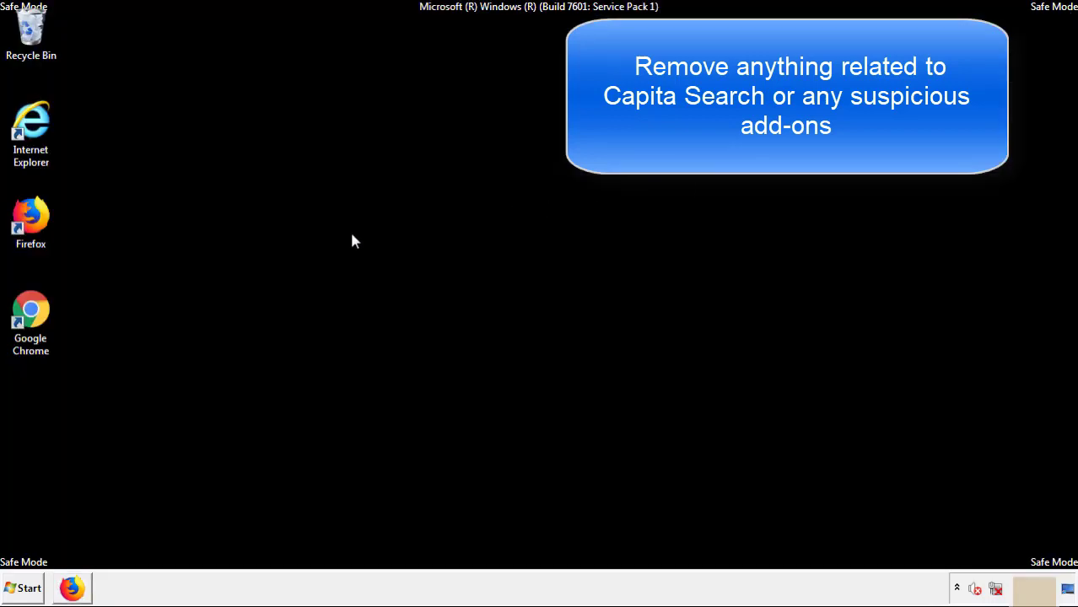
- Launch Chrome and open its Extensions page via More tools
double_click(31, 321)
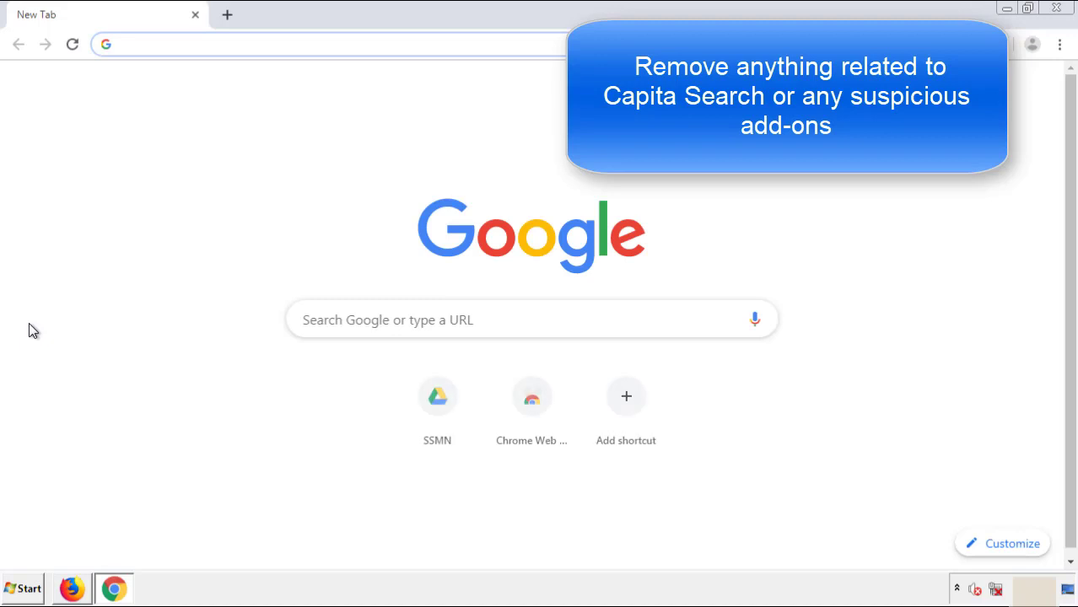
left_click(1059, 44)
mouse_move(965, 295)
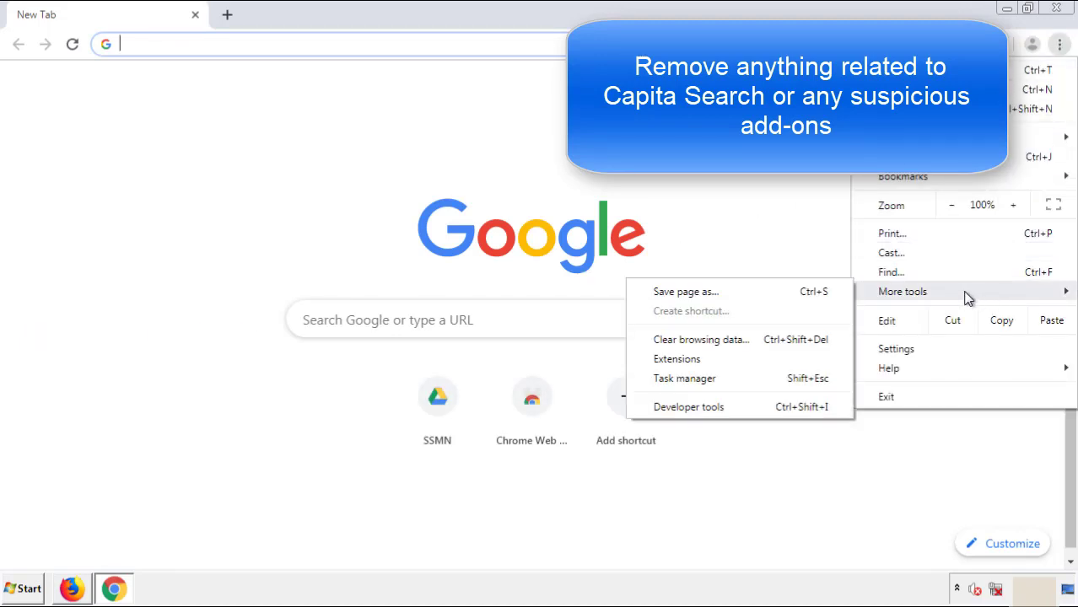
left_click(685, 359)
scroll(305, 282, "down", 10)
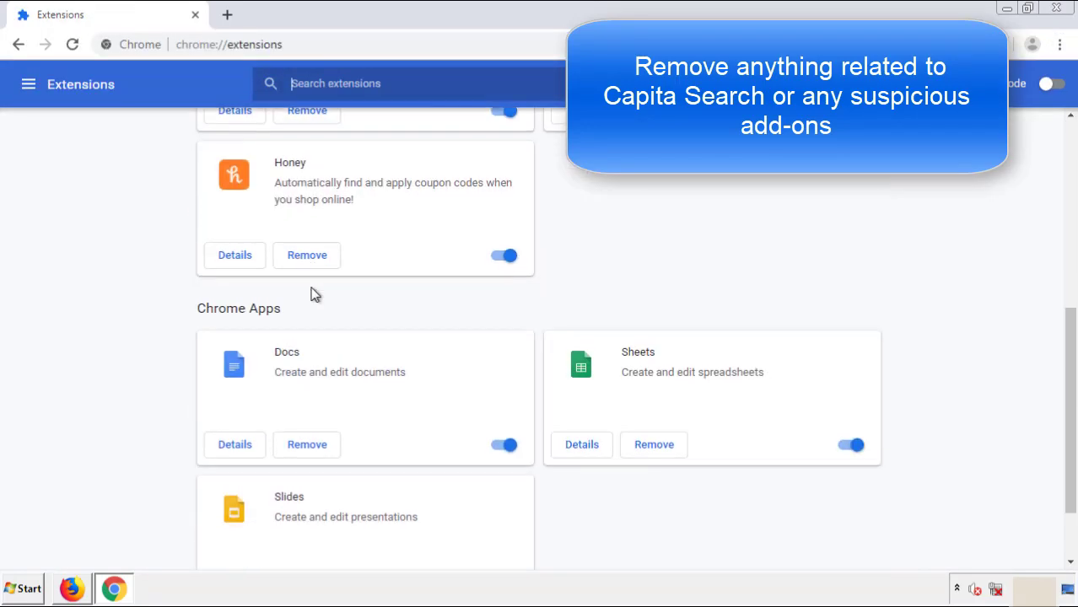
scroll(409, 308, "up", 10)
- Remove the Search Mine extension with confirmation, close Chrome, and open Start
left_click(301, 245)
key("Return")
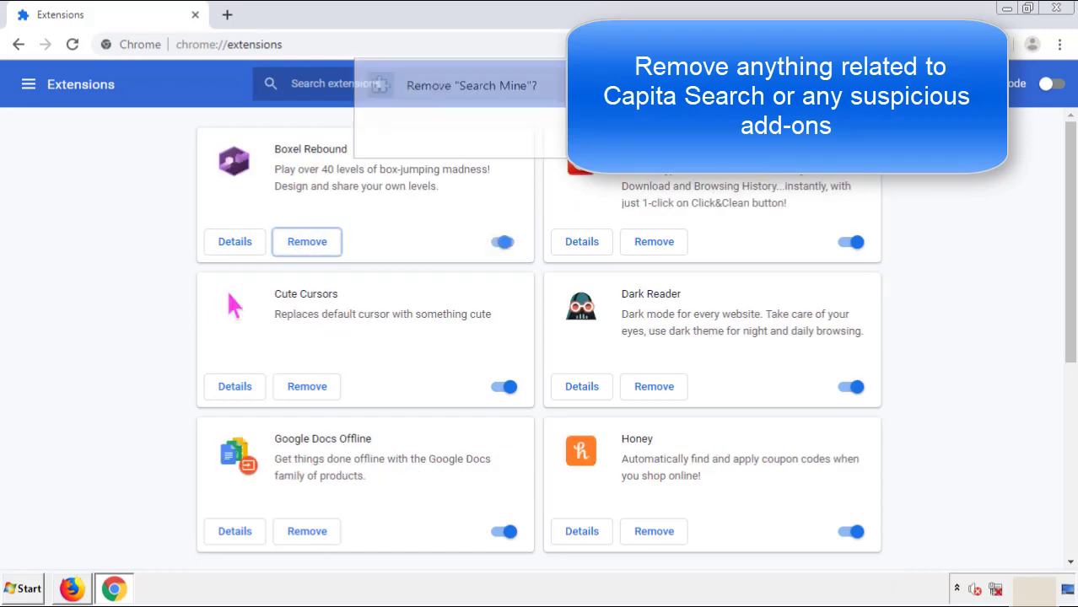
left_click(1063, 11)
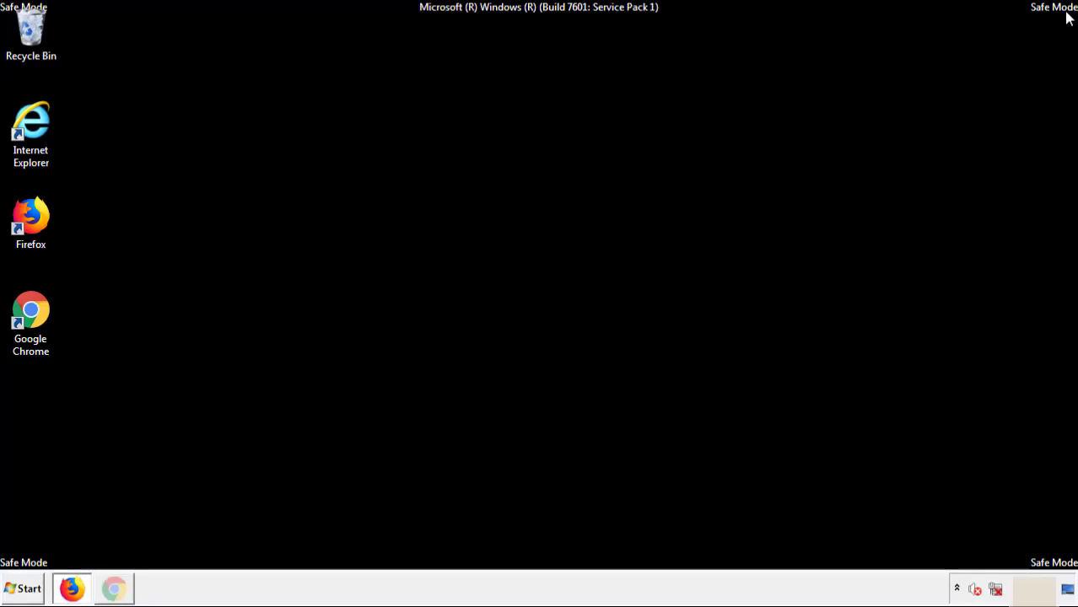
left_click(27, 593)
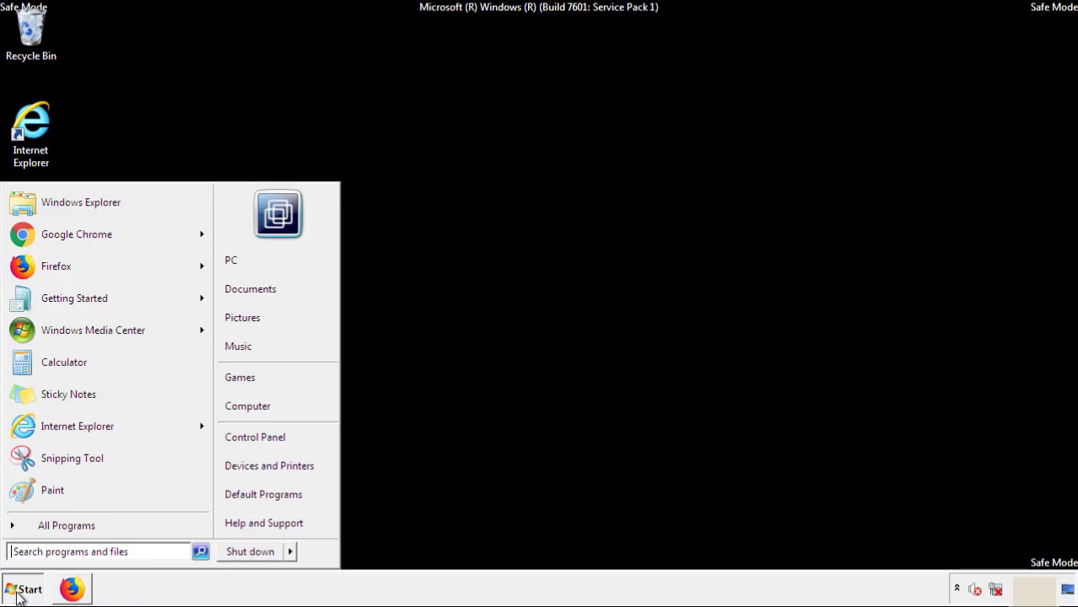